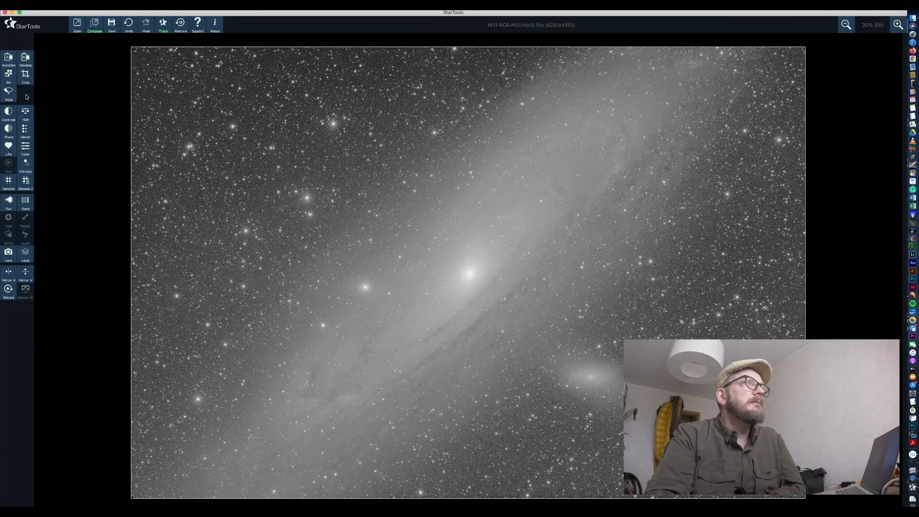
Crop a thin border off all four edges of the image, leaving about 6105 x 4044 pixels.
left_click(26, 77)
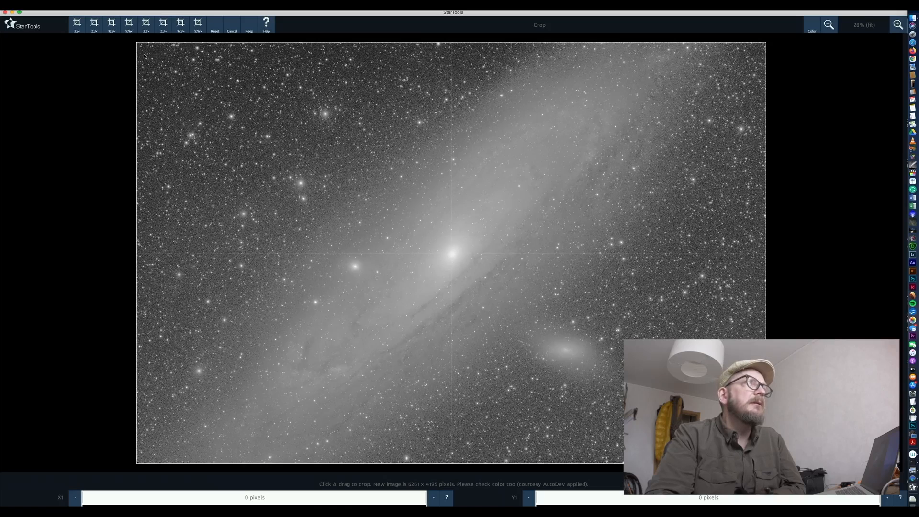
left_click_drag(146, 52, 759, 457)
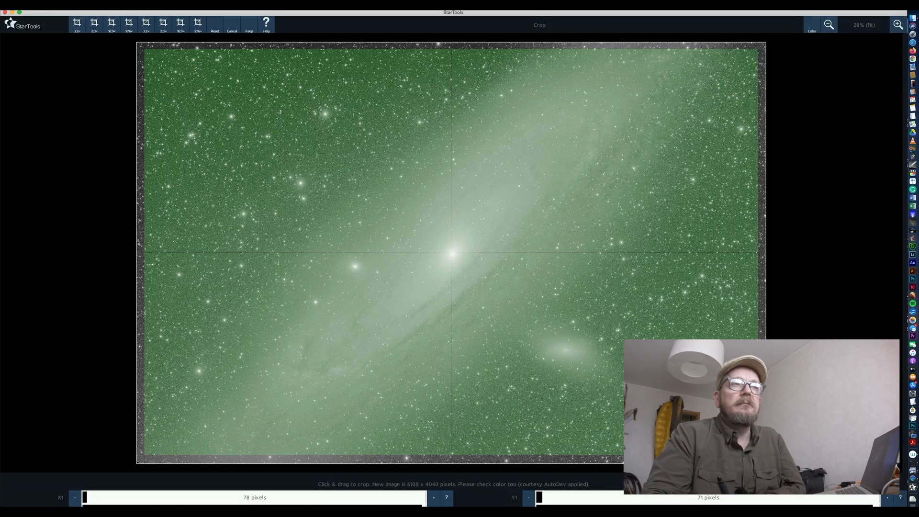
left_click_drag(759, 457, 758, 457)
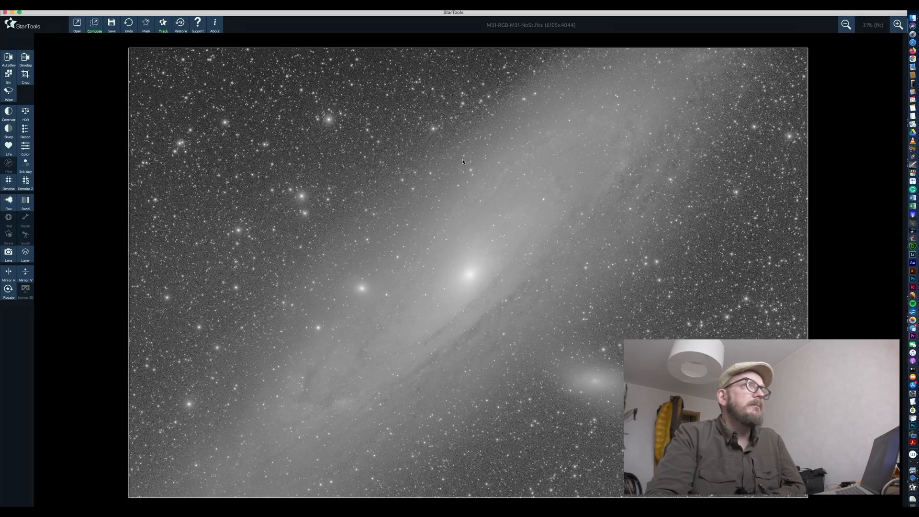
Bin the cropped image down to 3052 x 2022 pixels and keep the result.
left_click(6, 74)
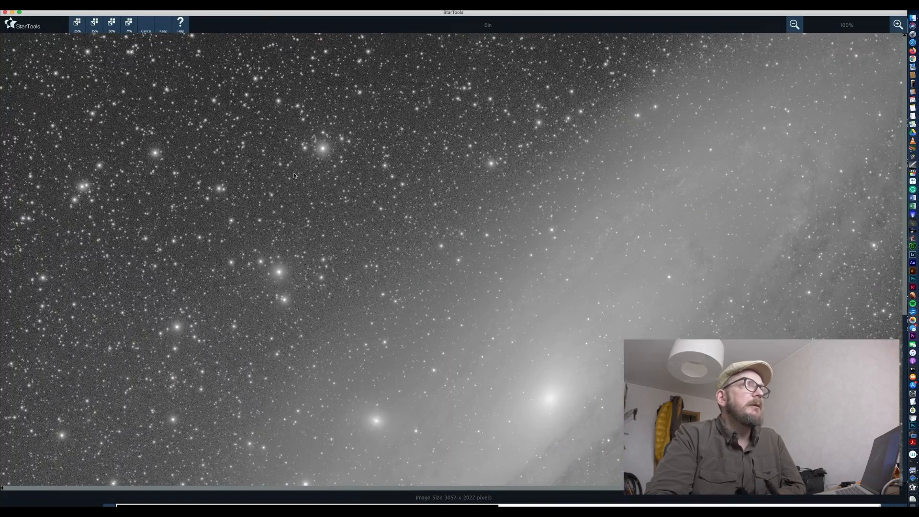
left_click(163, 26)
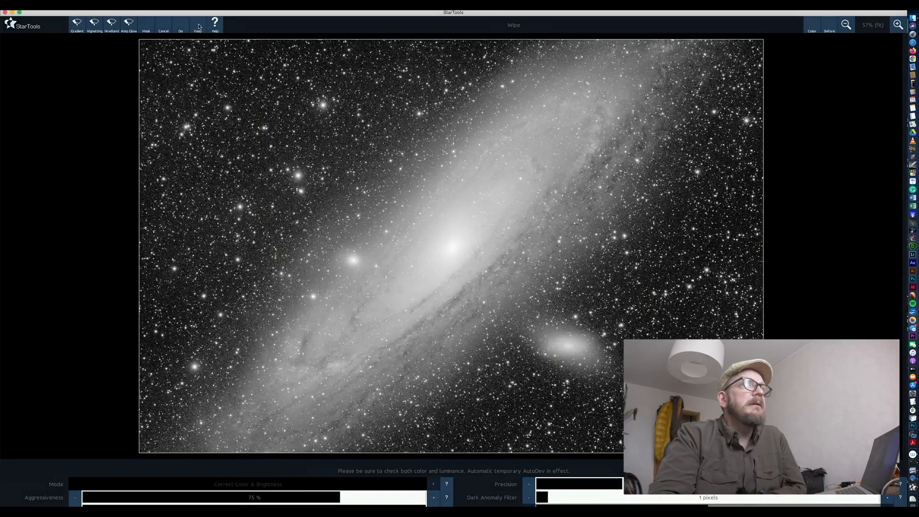
Keep the Wipe gradient removal after comparing its effect on the color and luminance data.
left_click(199, 25)
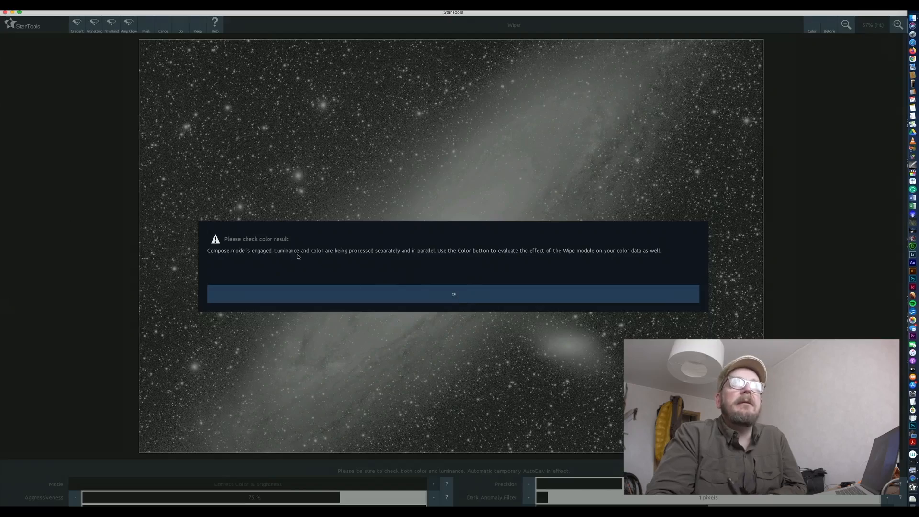
left_click(415, 293)
left_click(814, 28)
left_click(815, 27)
left_click(817, 27)
left_click(818, 26)
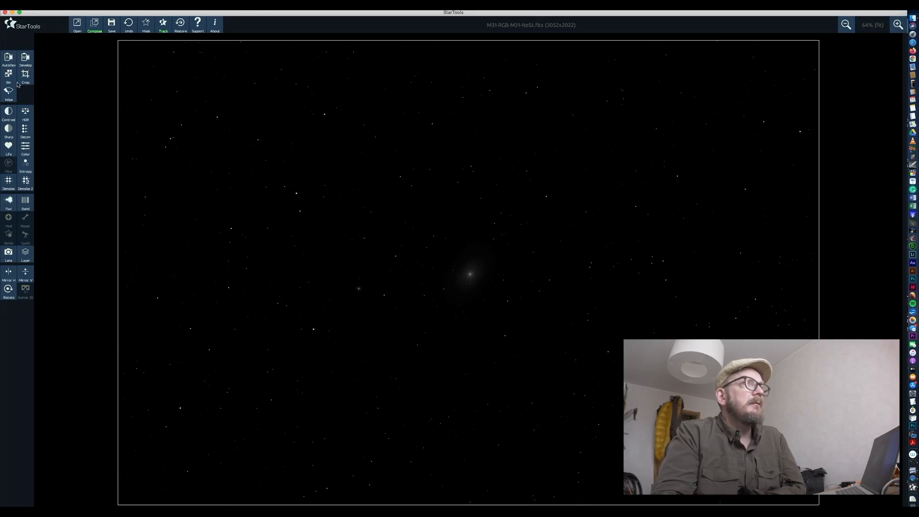
Start Auto Develop on the wiped image and choose to redo the global stretch.
left_click(8, 60)
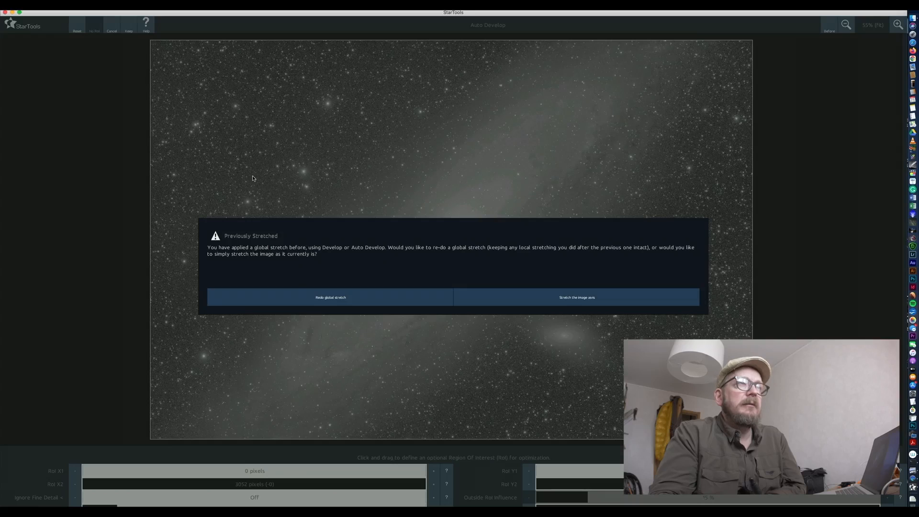
left_click(352, 302)
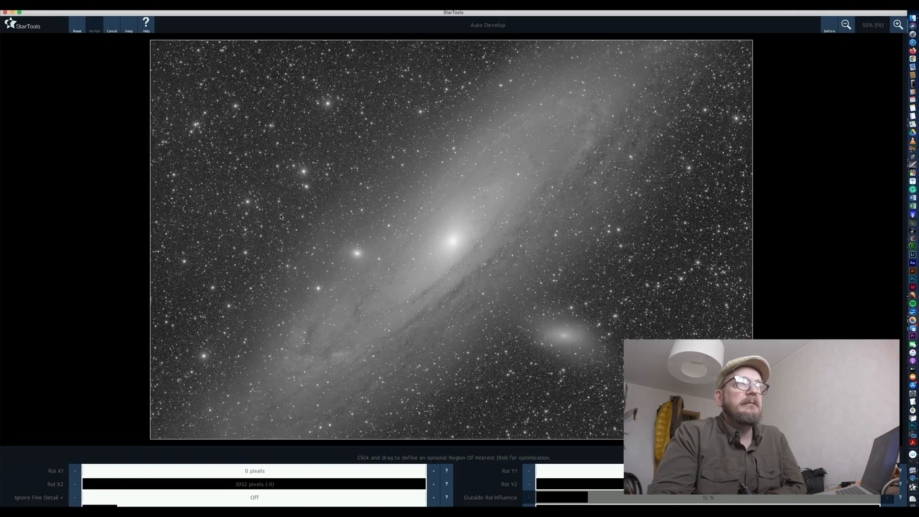
Try Auto Develop regions of interest across the galaxy, including a small one around its core.
left_click_drag(282, 215, 609, 246)
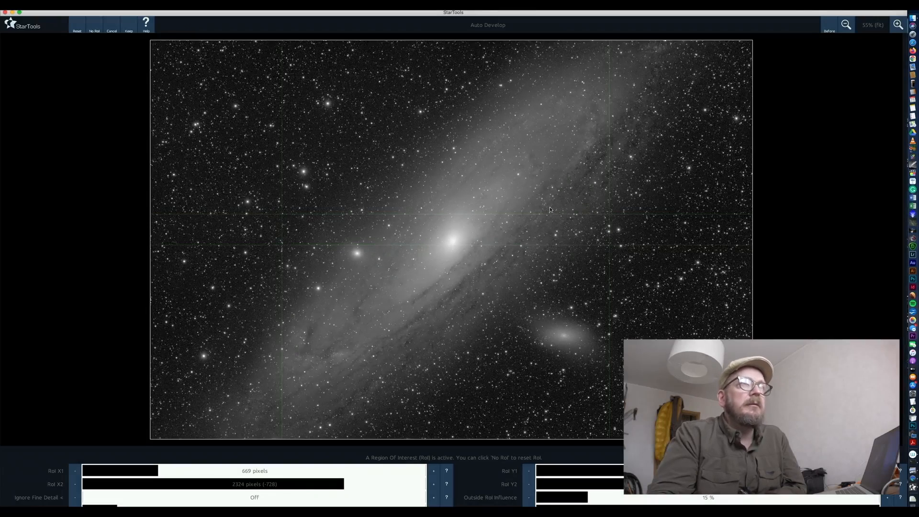
left_click_drag(262, 207, 301, 222)
left_click_drag(449, 235, 615, 244)
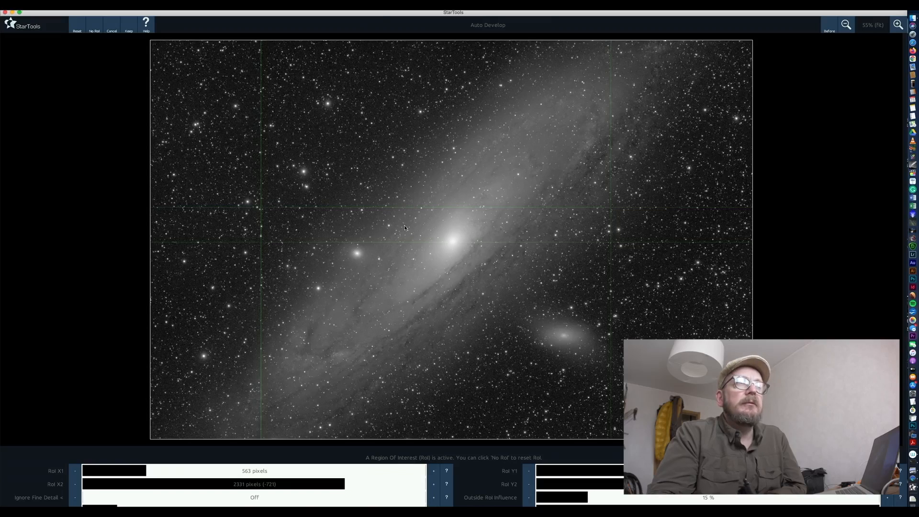
left_click_drag(473, 241, 484, 243)
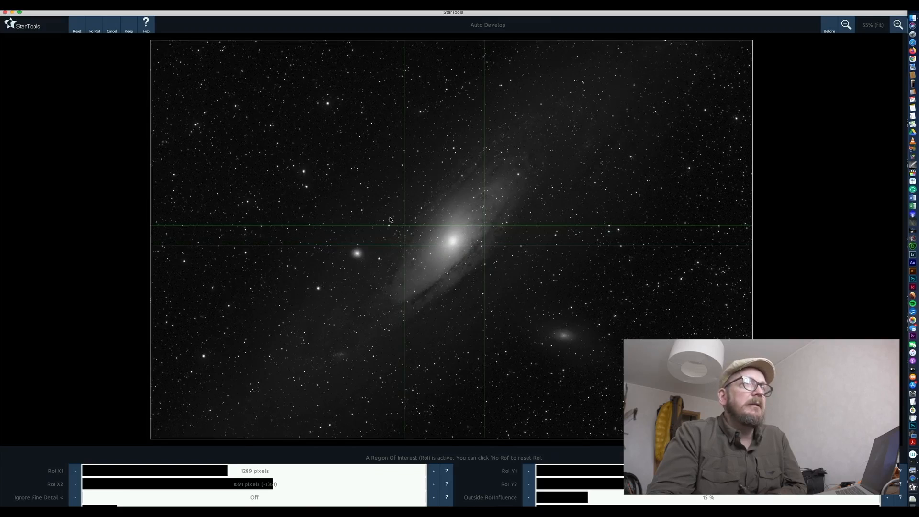
Set a wide, shallow region of interest across the galaxy core, from about X 432 to 2368 pixels, and keep the stretch.
left_click_drag(235, 217, 362, 238)
left_click_drag(472, 242, 619, 247)
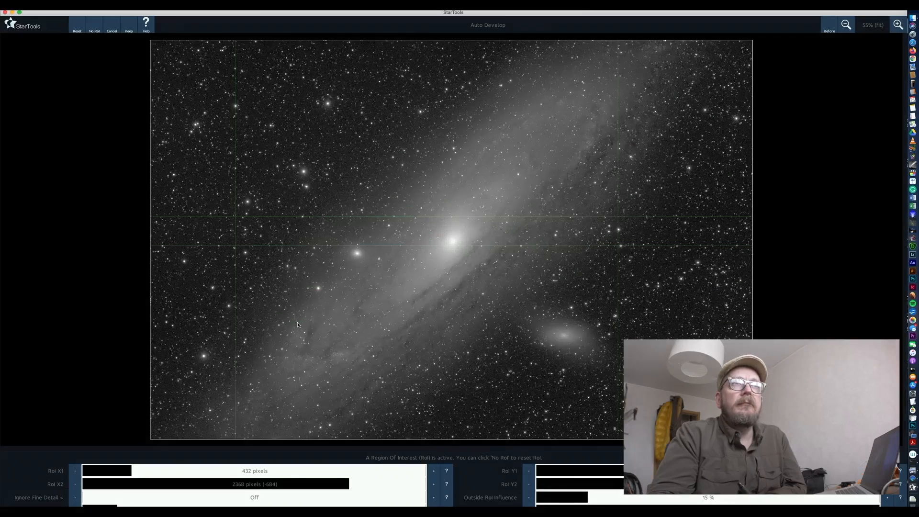
left_click(129, 27)
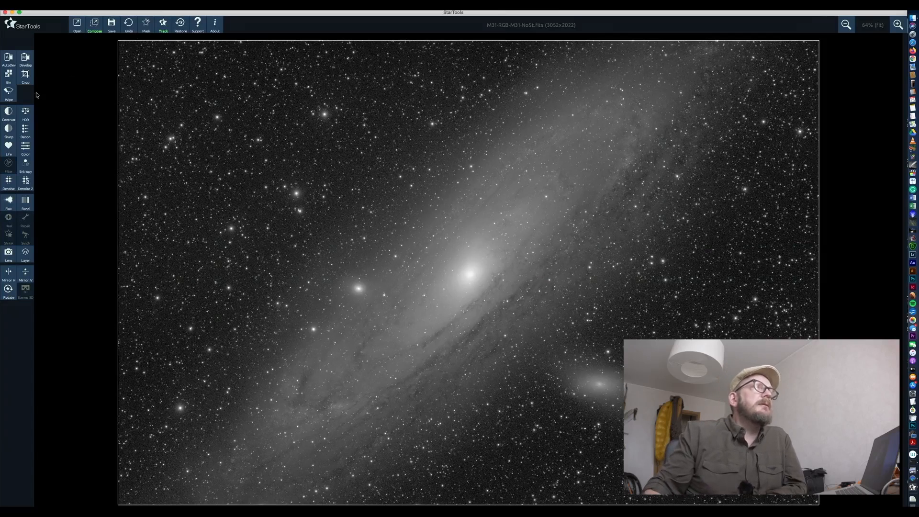
Render the Contrast module on the stretched image and compare the result with the original.
left_click(13, 111)
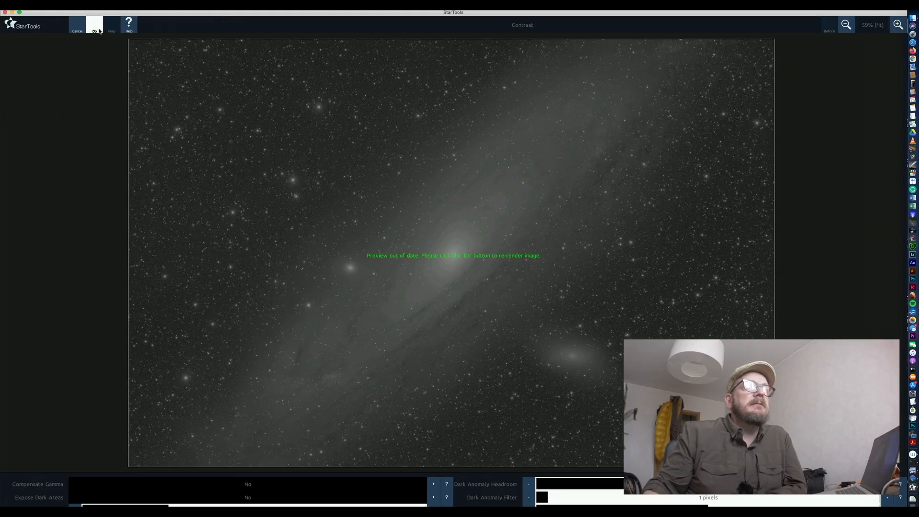
left_click(99, 31)
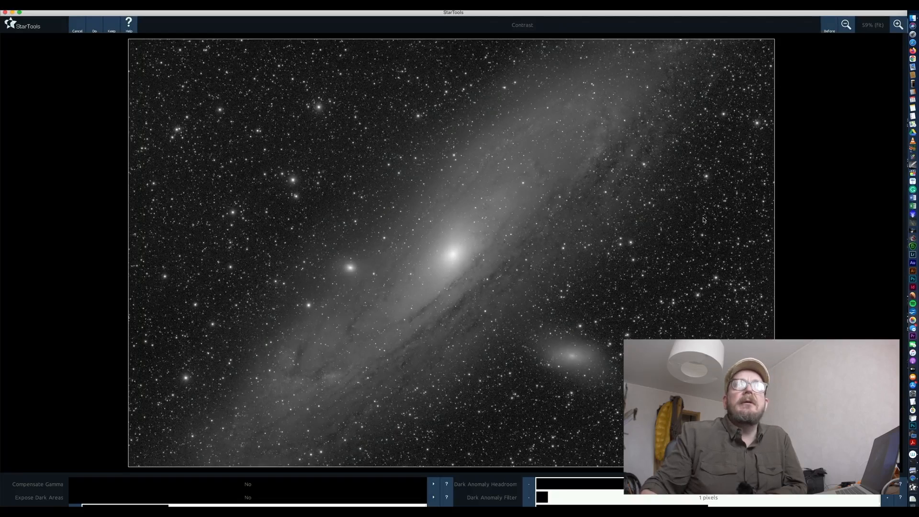
left_click(828, 30)
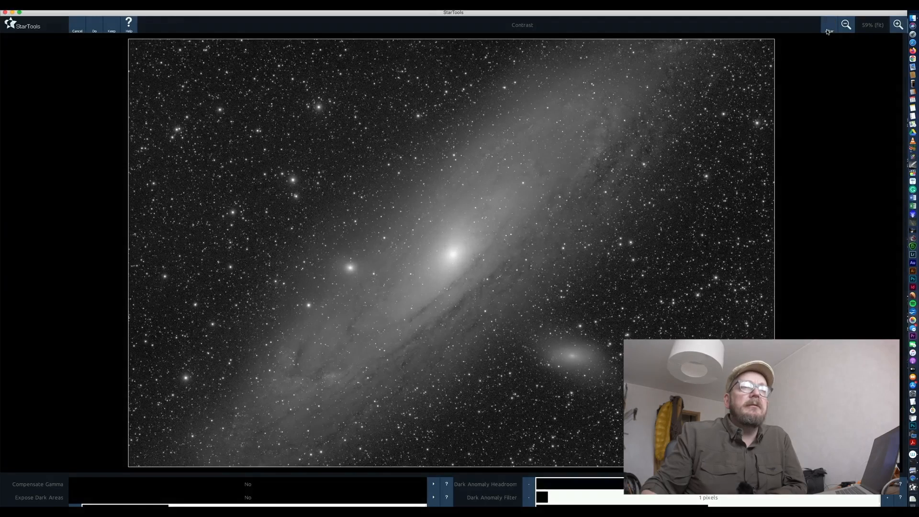
left_click(828, 30)
left_click(828, 30)
left_click(828, 31)
left_click(828, 30)
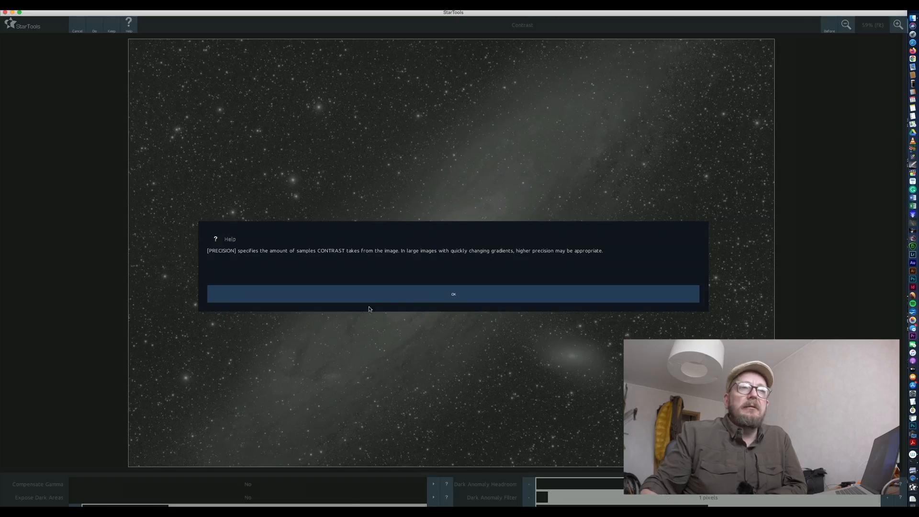
Close the Precision help, re-render the Contrast module with the adjusted settings and keep the result.
left_click(432, 298)
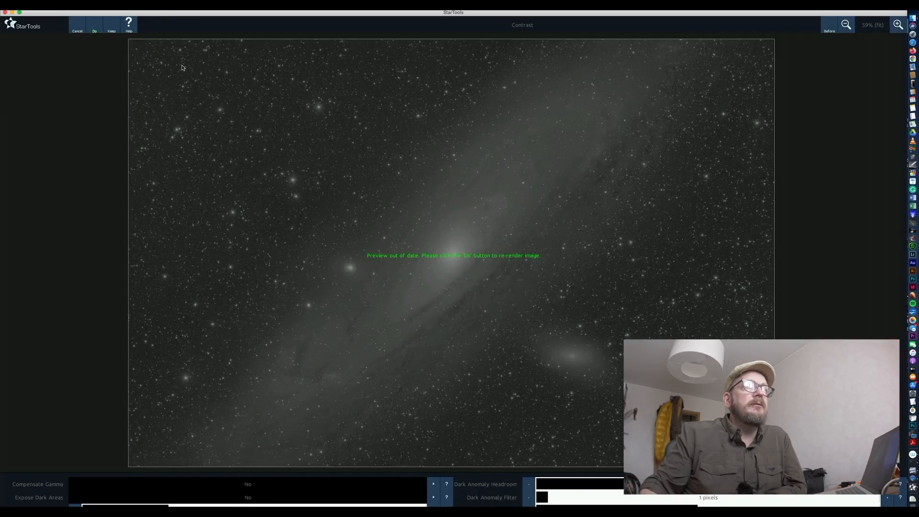
left_click(94, 28)
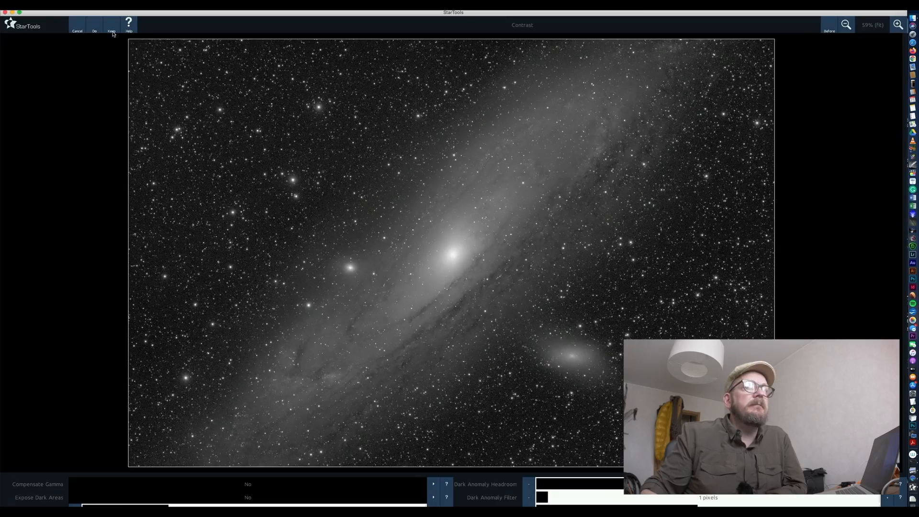
left_click(112, 28)
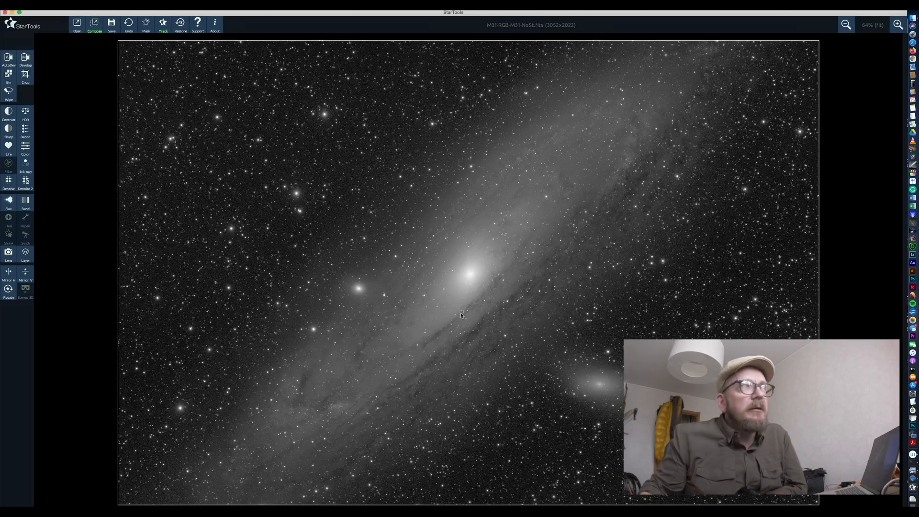
Run the HDR module with the Reveal All algorithm and compare the galaxy core before and after at 150% zoom.
left_click(27, 116)
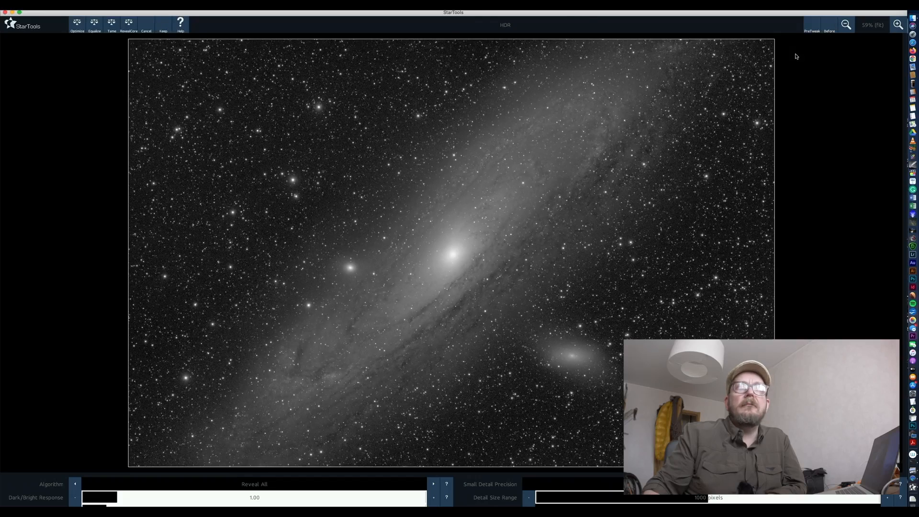
left_click(897, 25)
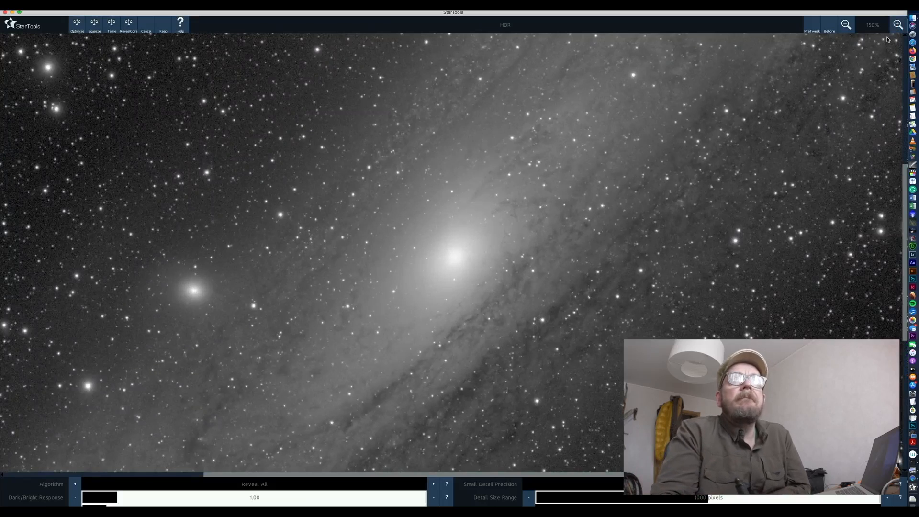
left_click(831, 27)
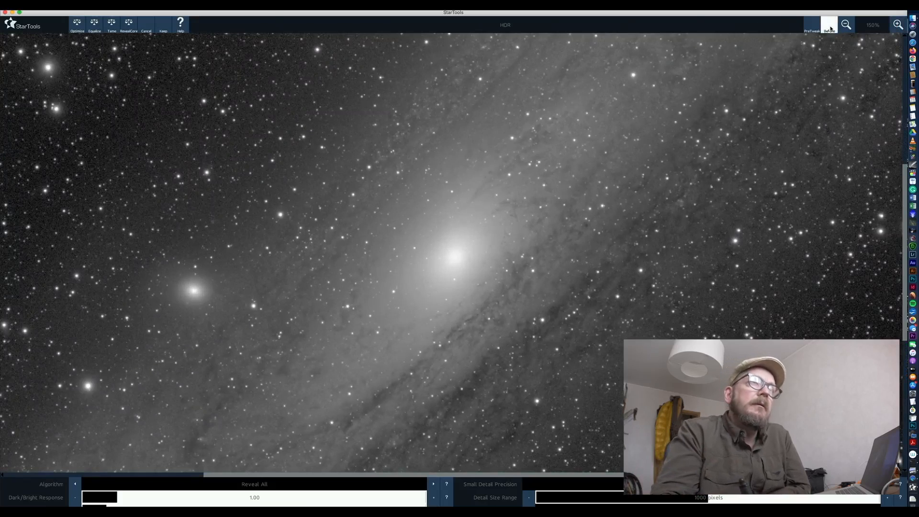
left_click(834, 27)
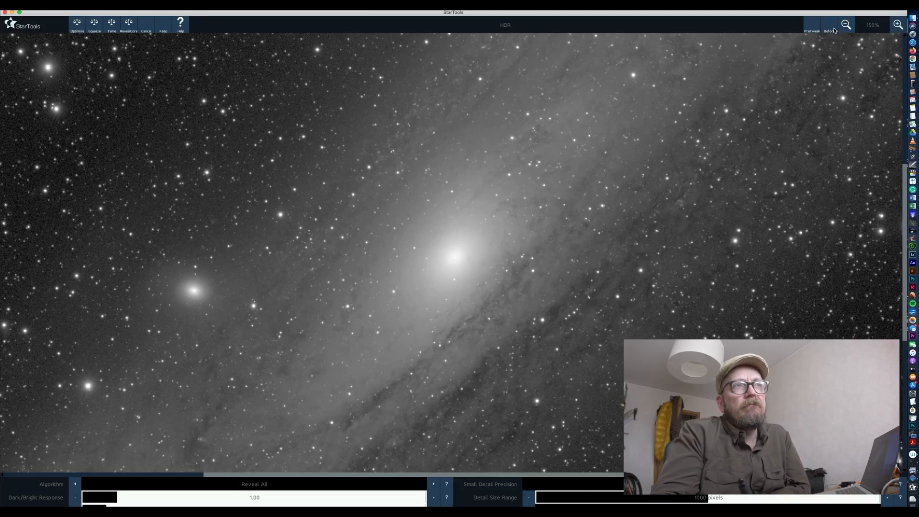
left_click(833, 30)
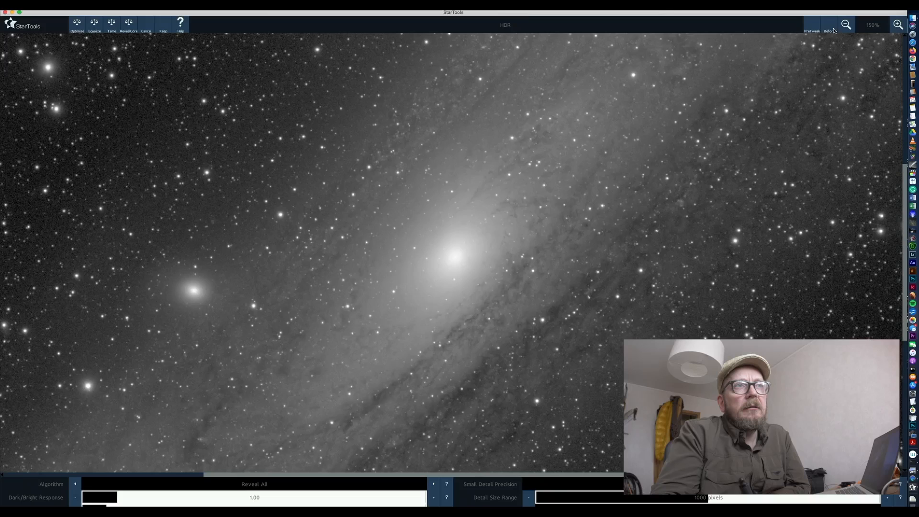
left_click(833, 30)
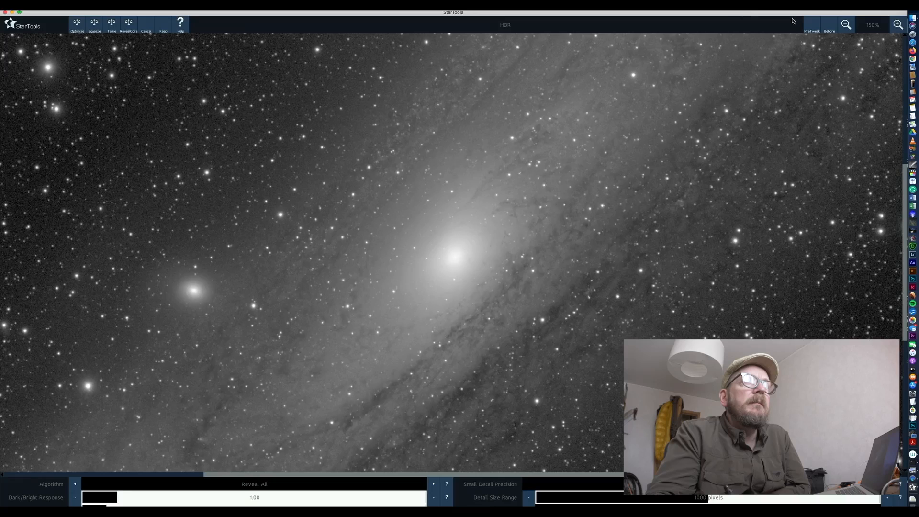
left_click(831, 30)
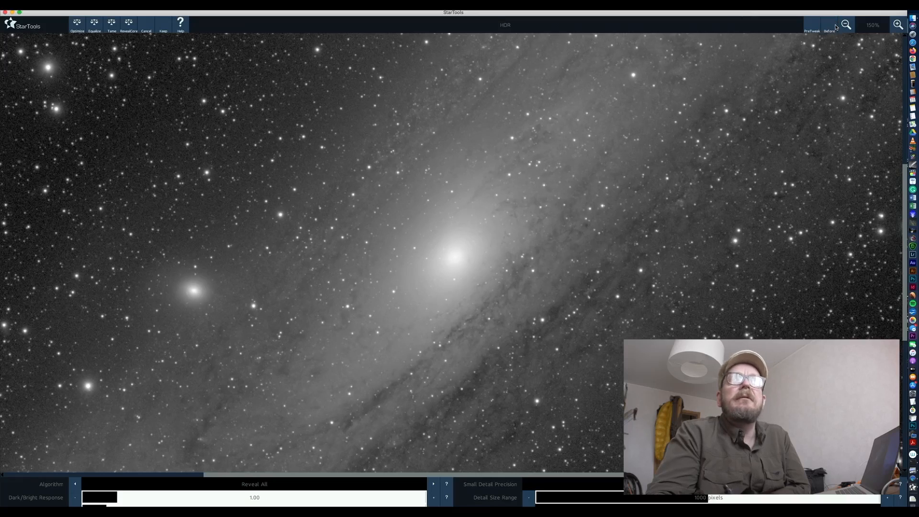
left_click(833, 28)
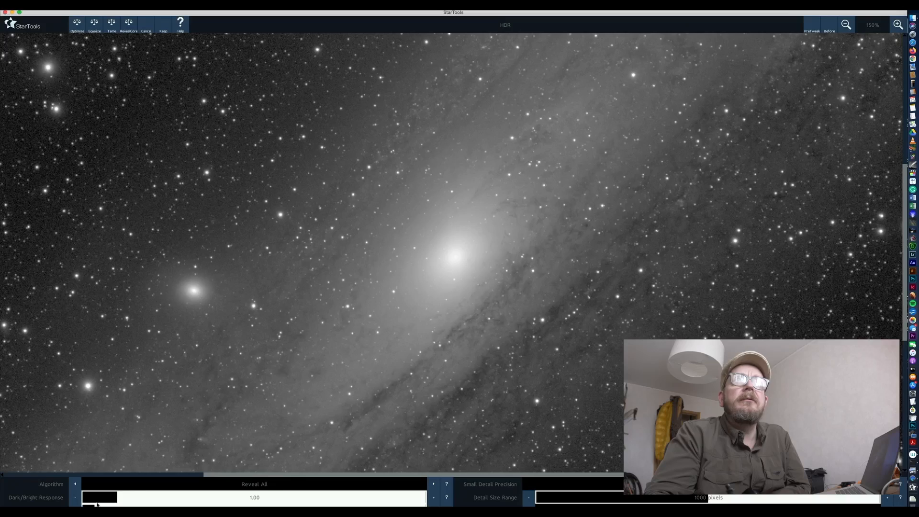
Compare the adjusted HDR result with the original image once more and keep it.
left_click(825, 29)
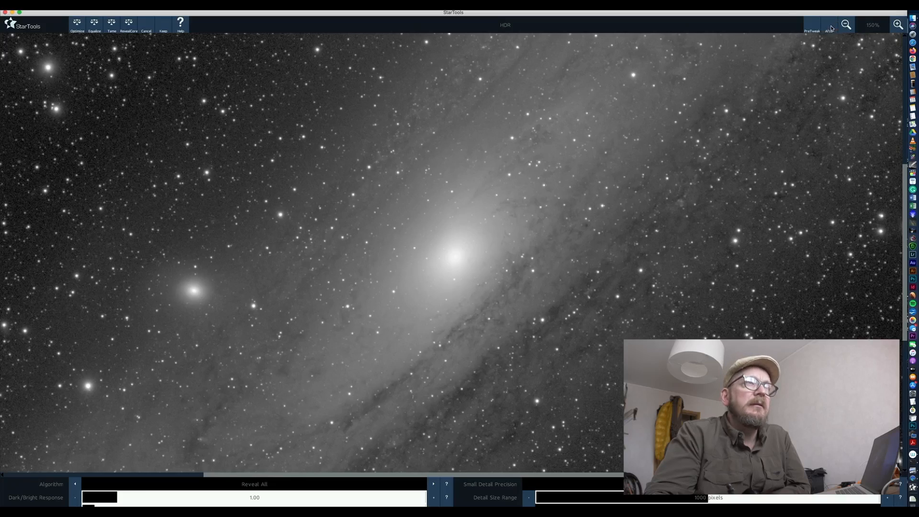
left_click(832, 28)
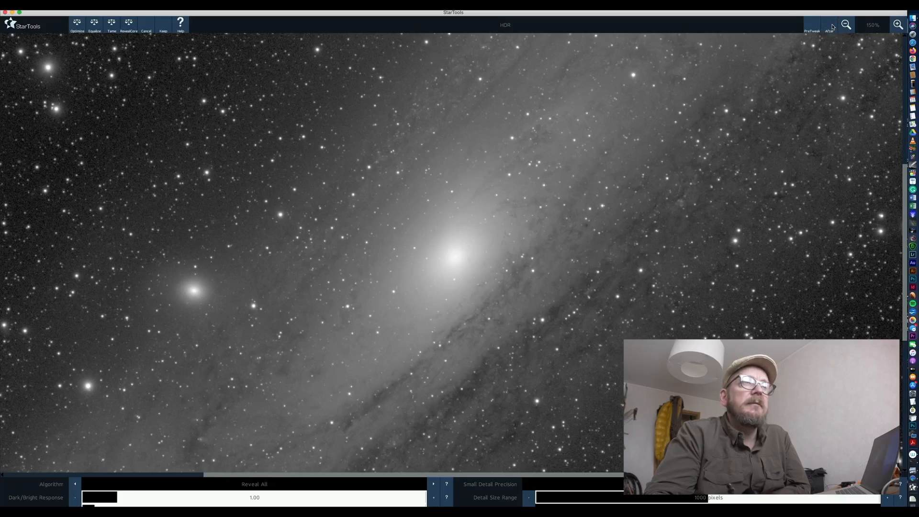
left_click(833, 27)
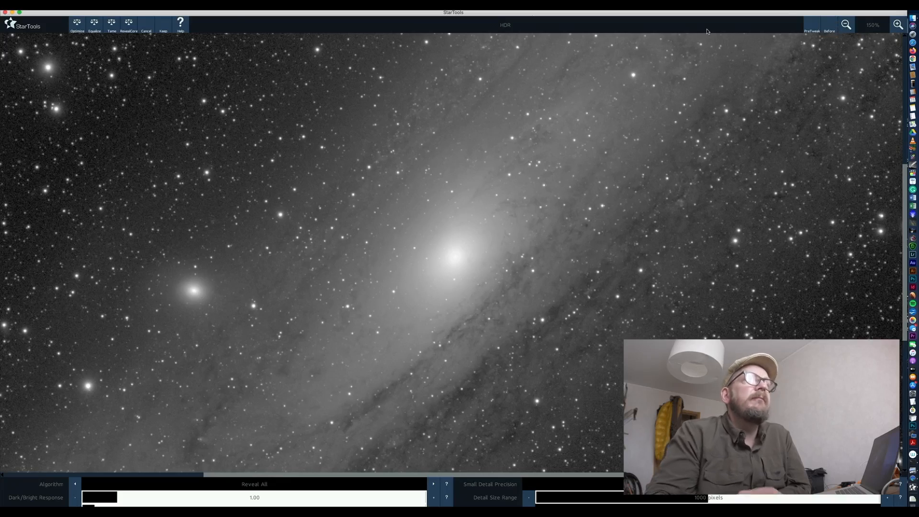
left_click(161, 29)
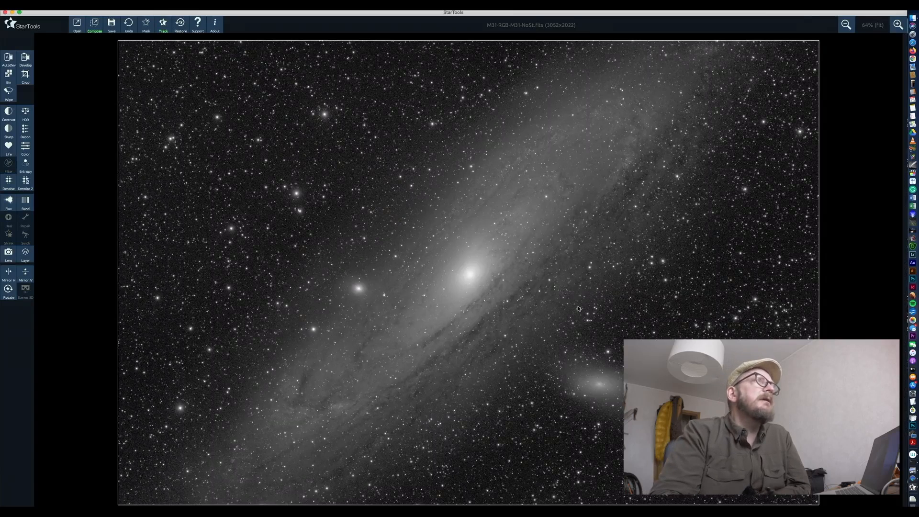
Open the mask editor, clear the existing mask and outline the main galaxy disk with the Lasso brush.
left_click(146, 24)
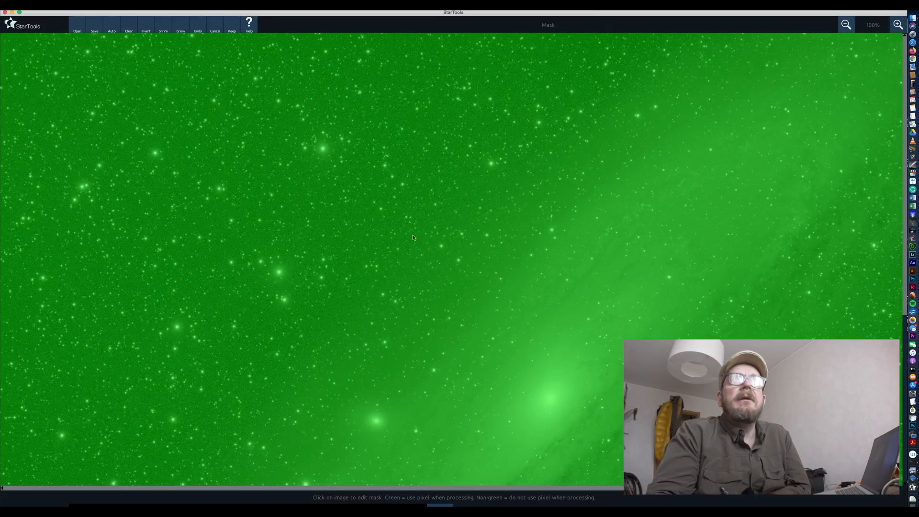
left_click(846, 25)
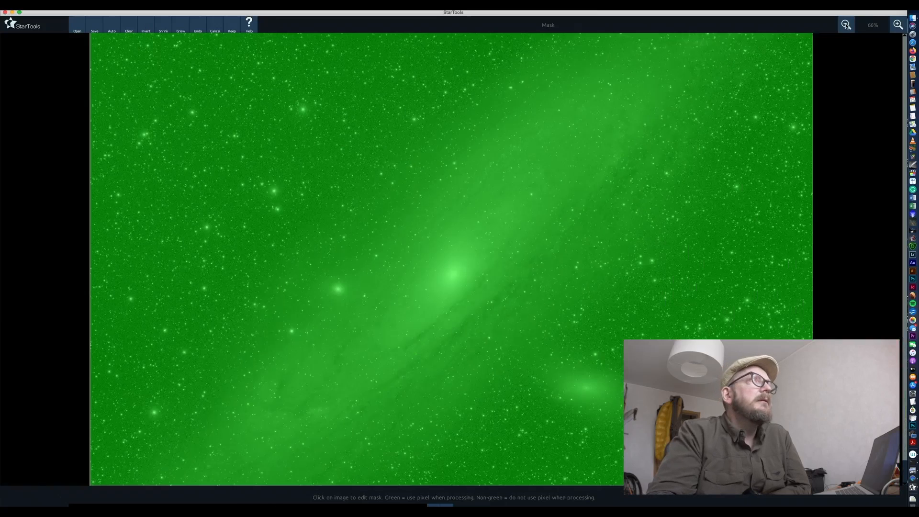
left_click(846, 25)
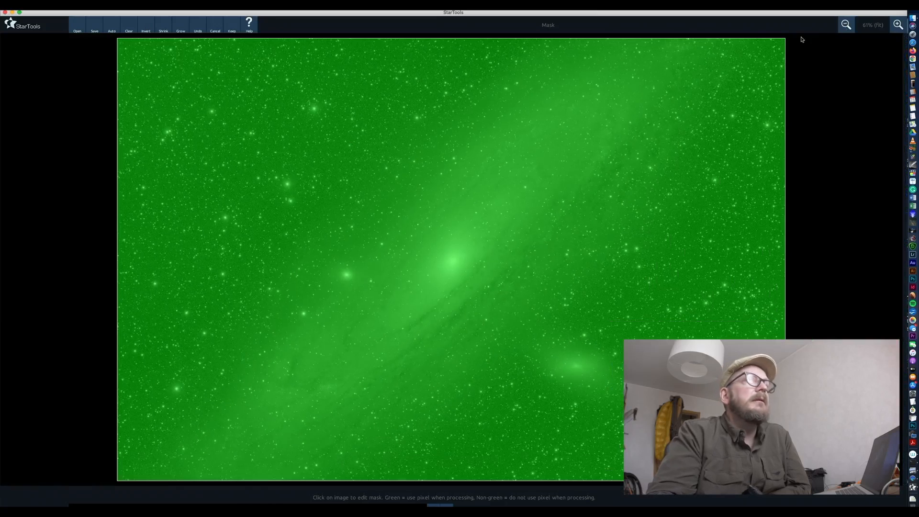
left_click(129, 26)
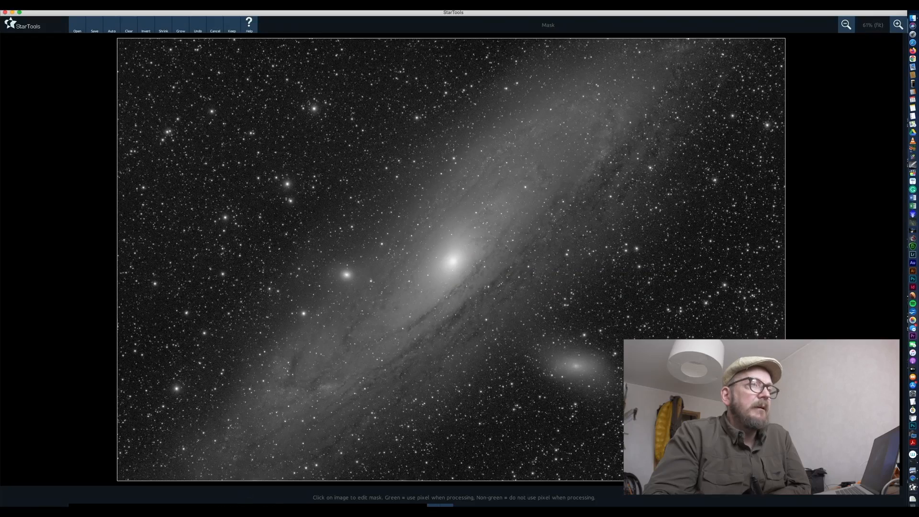
left_click(254, 502)
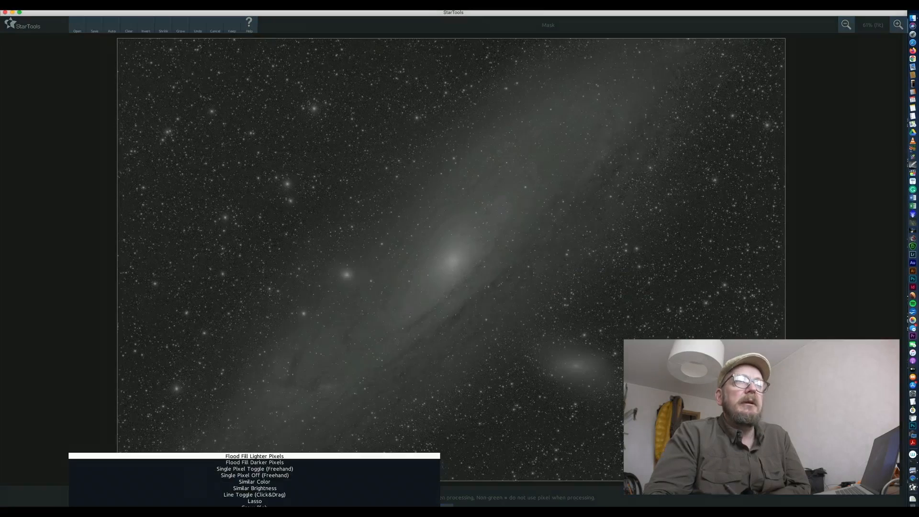
left_click(263, 501)
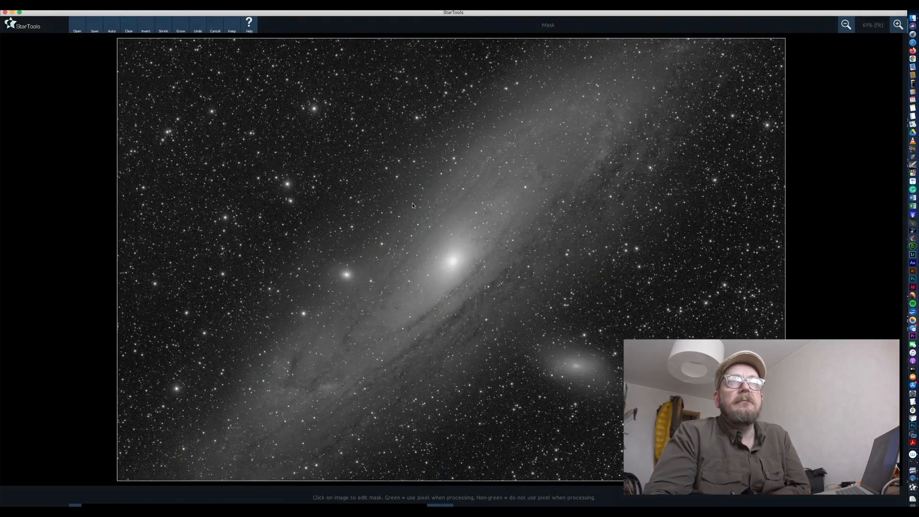
mouse_move(585, 82)
left_mouse_down()
mouse_move(683, 47)
mouse_move(686, 86)
mouse_move(663, 150)
left_mouse_up()
left_click_drag(601, 225, 495, 338)
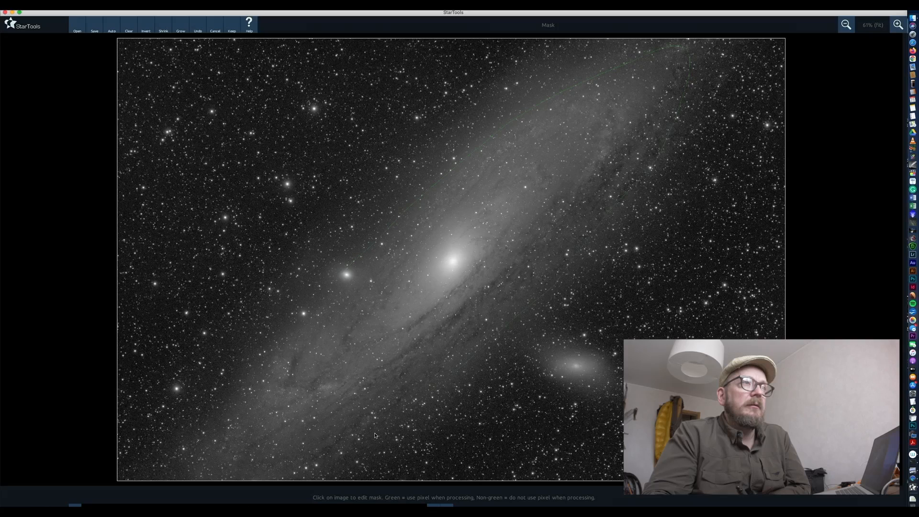
mouse_move(276, 473)
left_mouse_down()
mouse_move(212, 467)
mouse_move(209, 426)
mouse_move(237, 370)
mouse_move(372, 244)
mouse_move(421, 181)
left_mouse_up()
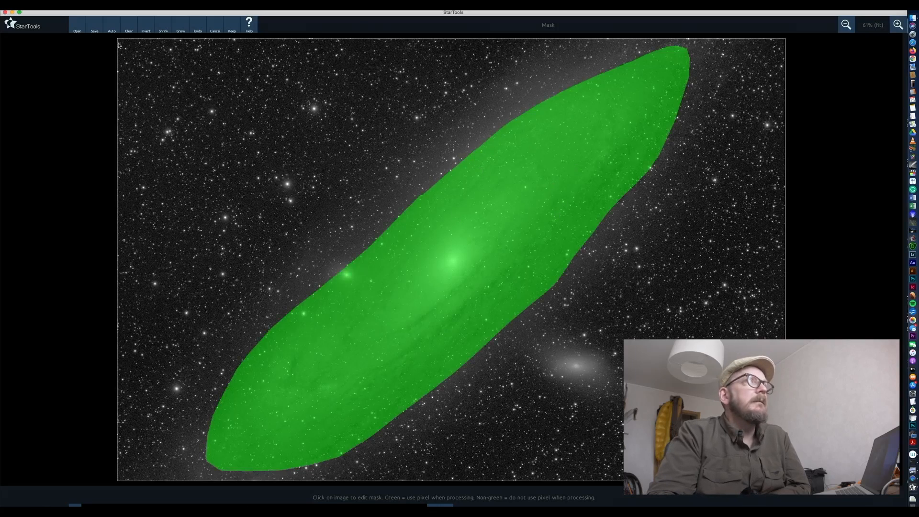
Generate an automatic star mask with the FatStars preset on top of the lassoed galaxy selection.
left_click(111, 27)
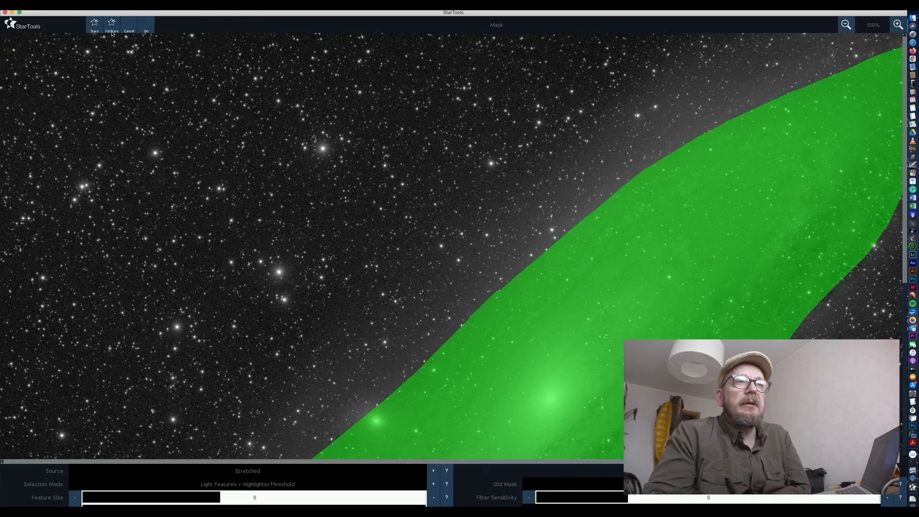
left_click(112, 27)
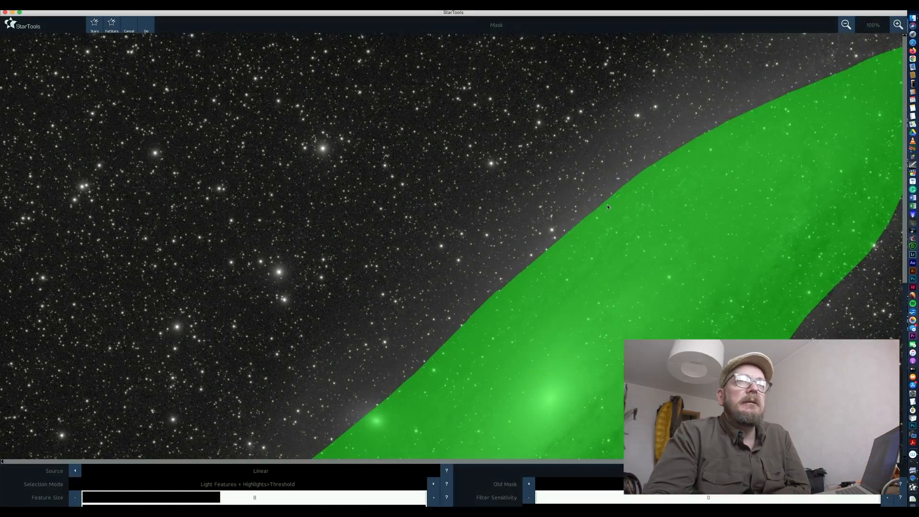
left_click(143, 25)
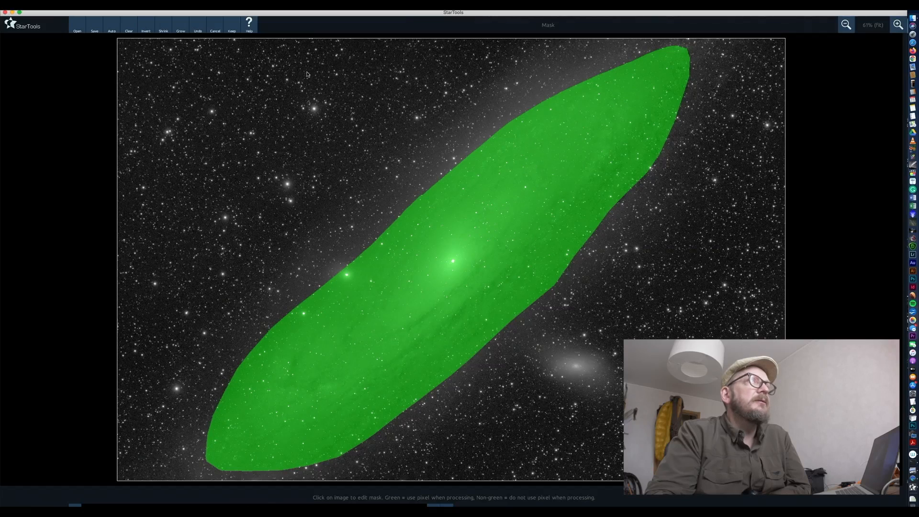
Invert the mask and grow the selection around the galaxy's stars two times.
left_click(146, 26)
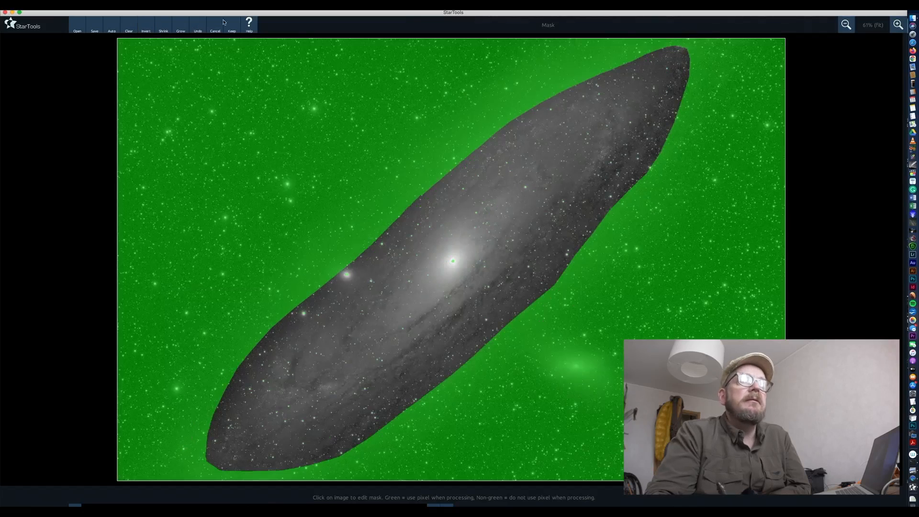
left_click(898, 25)
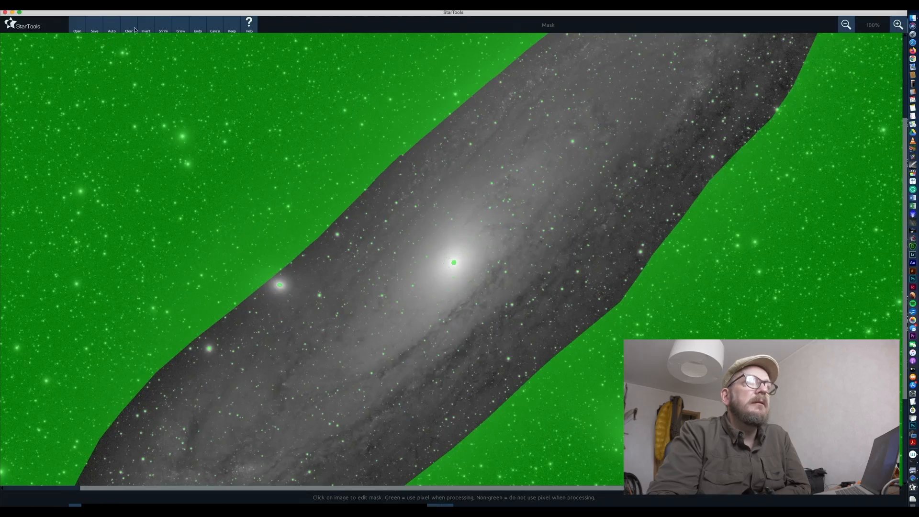
left_click(180, 27)
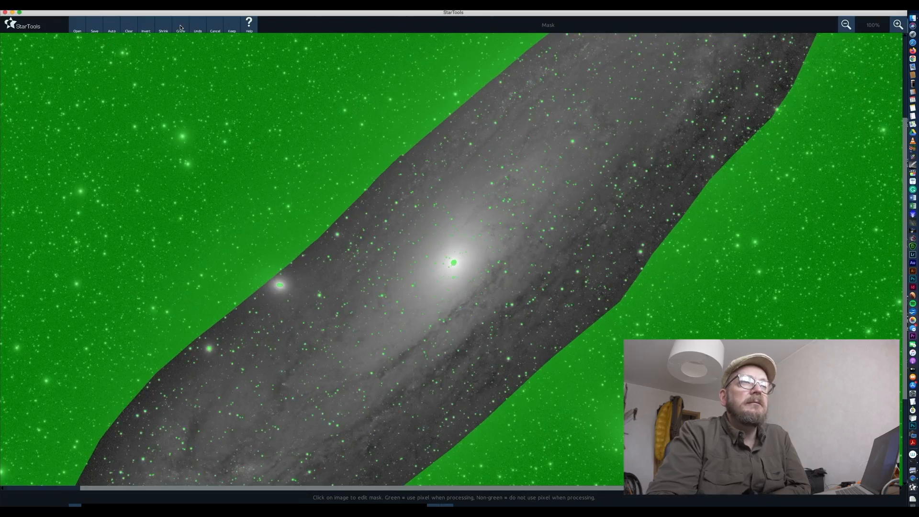
left_click(181, 28)
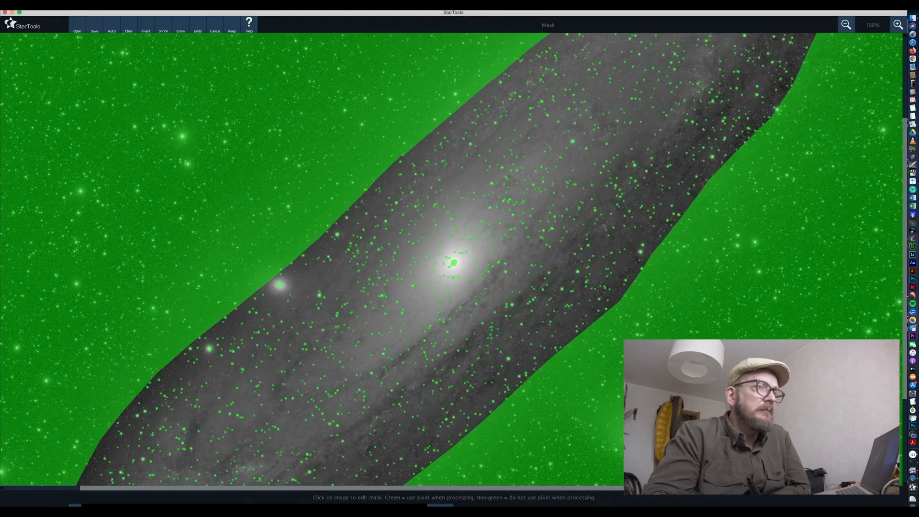
Extend the inverted mask over the bright galaxy core with the Flood Fill Lighter Pixels brush.
left_click(254, 504)
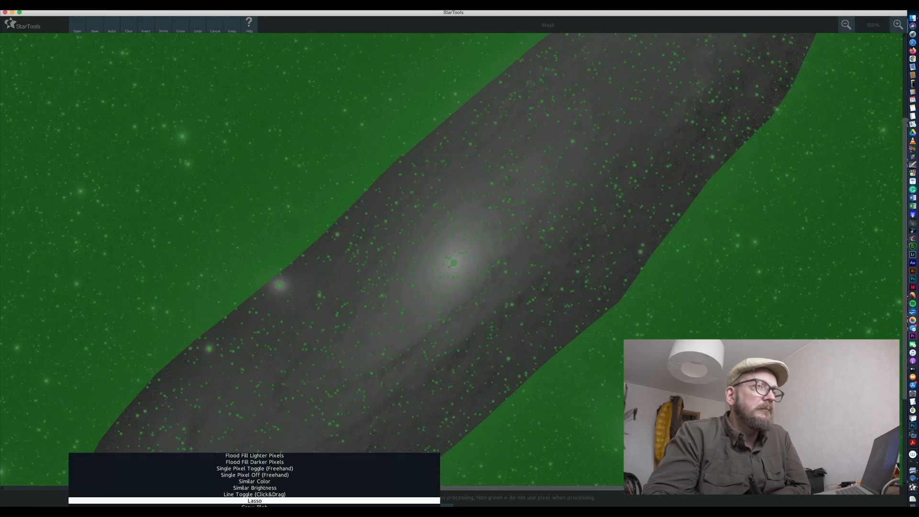
left_click(259, 458)
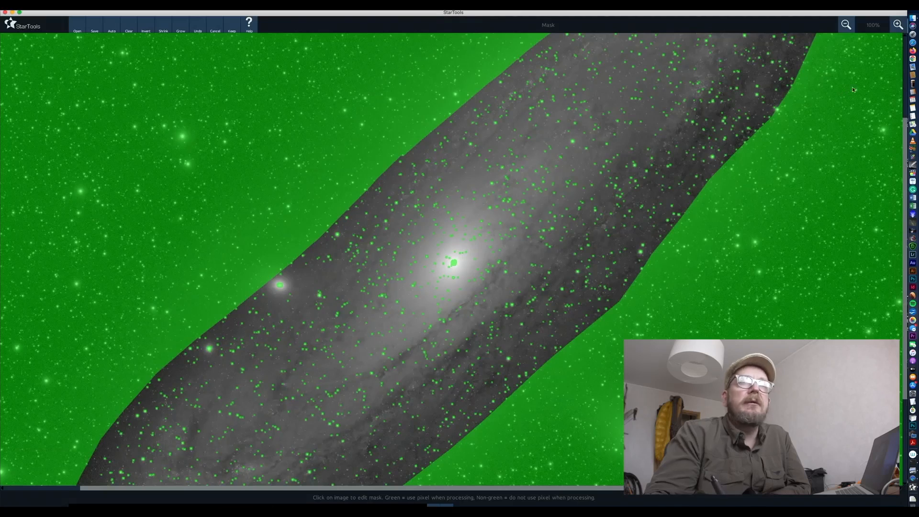
left_click(898, 24)
left_click(898, 24)
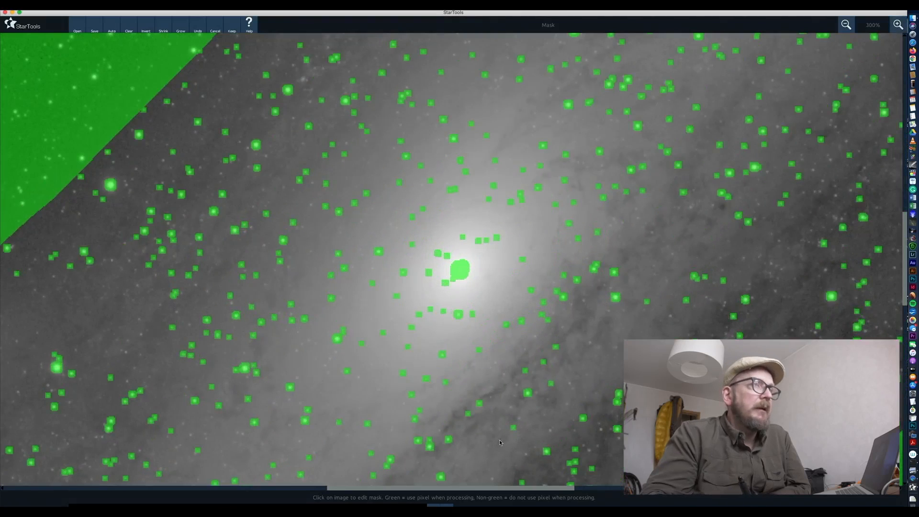
left_click_drag(425, 488, 367, 473)
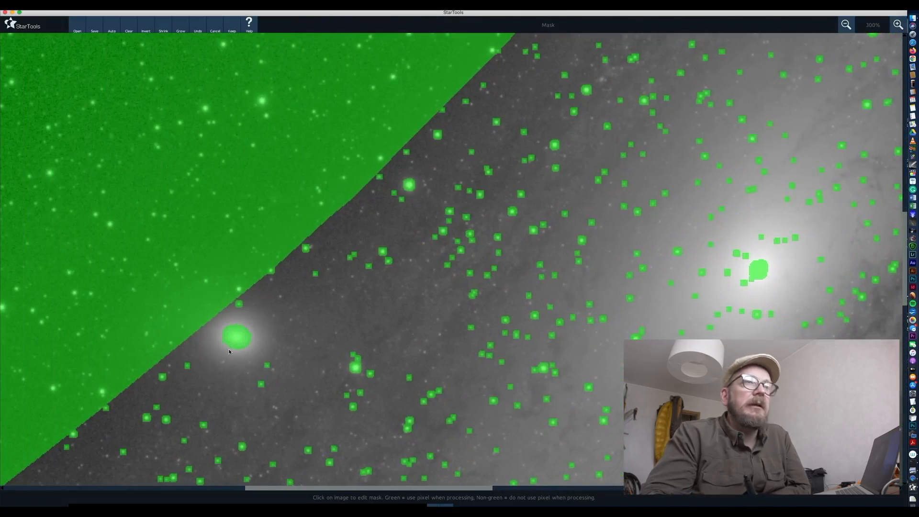
left_click_drag(389, 488, 464, 489)
left_click(494, 287)
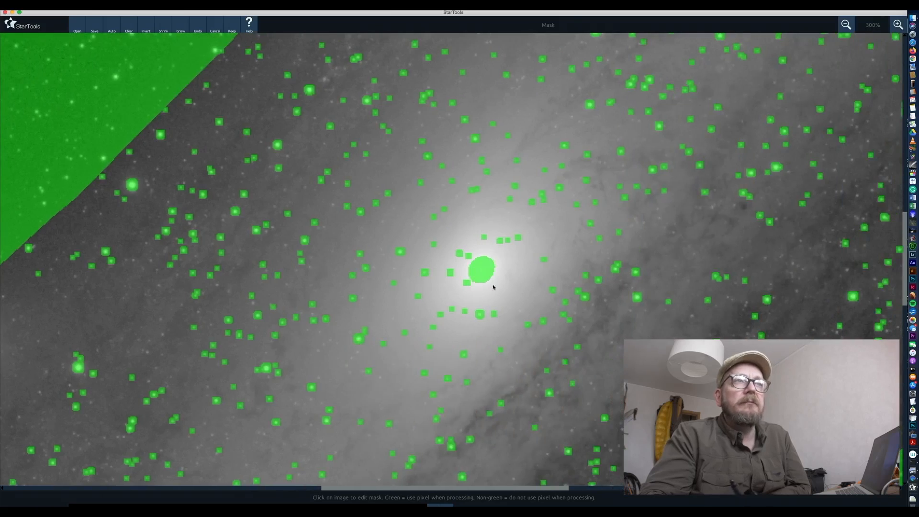
left_click(482, 286)
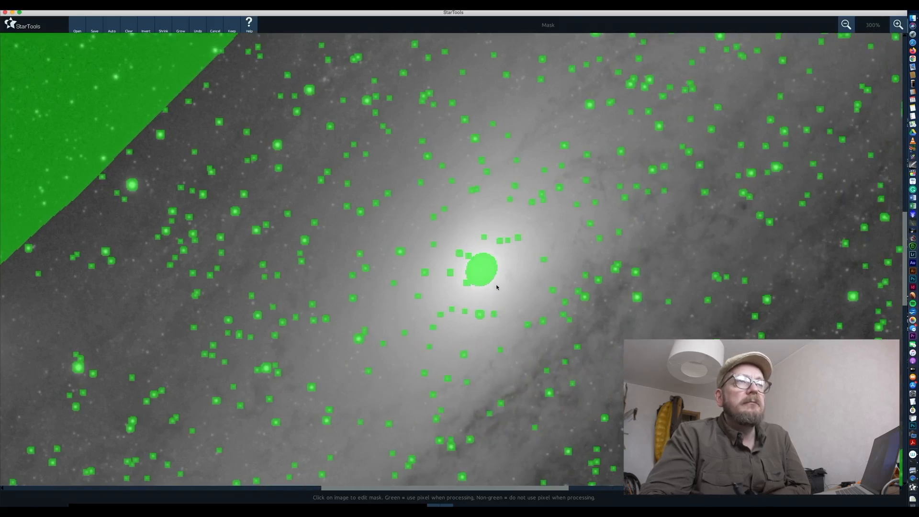
left_click(494, 285)
left_click(463, 277)
Invert the mask so that it covers the galaxy disk without its stars and core, and keep it.
left_click_drag(501, 490, 623, 489)
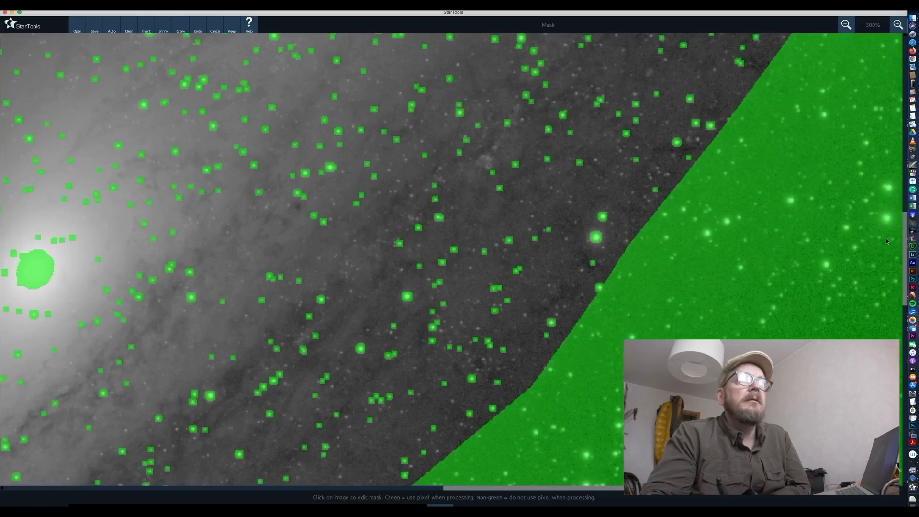
mouse_move(904, 248)
left_mouse_down()
mouse_move(902, 160)
mouse_move(904, 244)
left_mouse_up()
left_click_drag(495, 489, 417, 491)
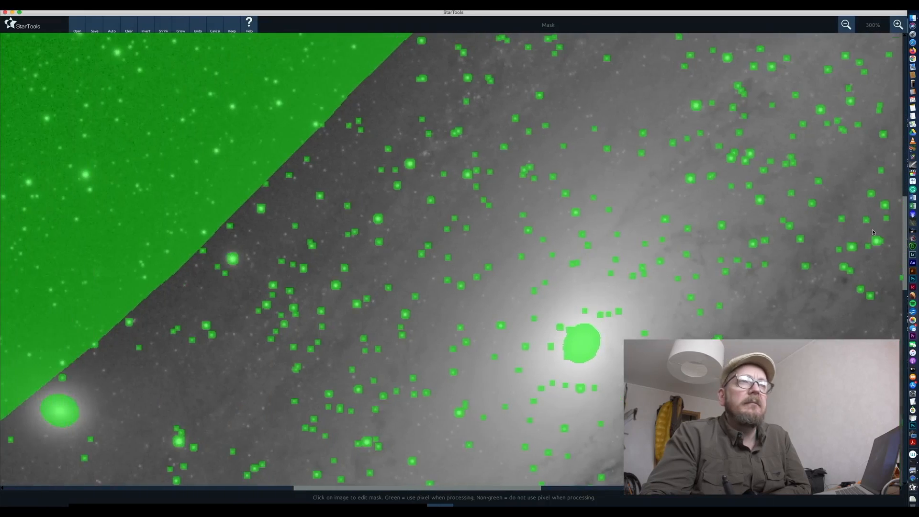
left_click_drag(906, 235, 885, 306)
left_click_drag(377, 489, 314, 487)
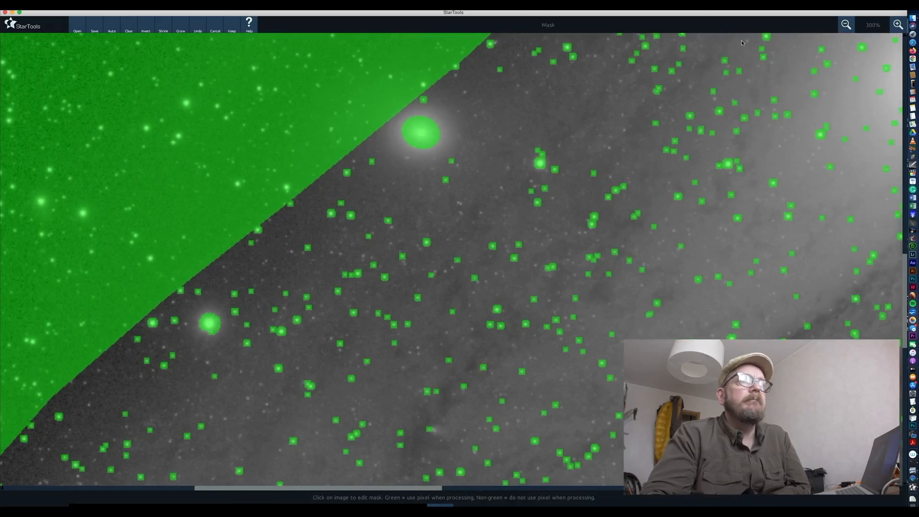
left_click(846, 24)
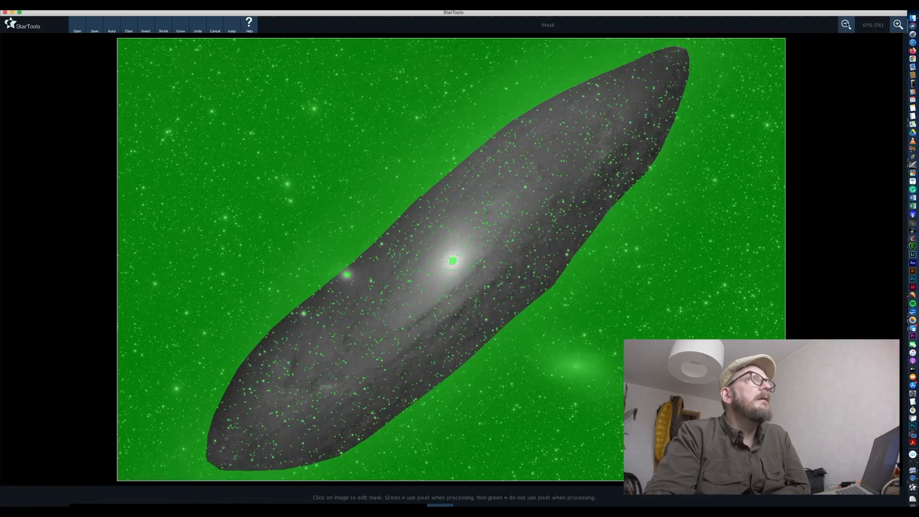
left_click(147, 27)
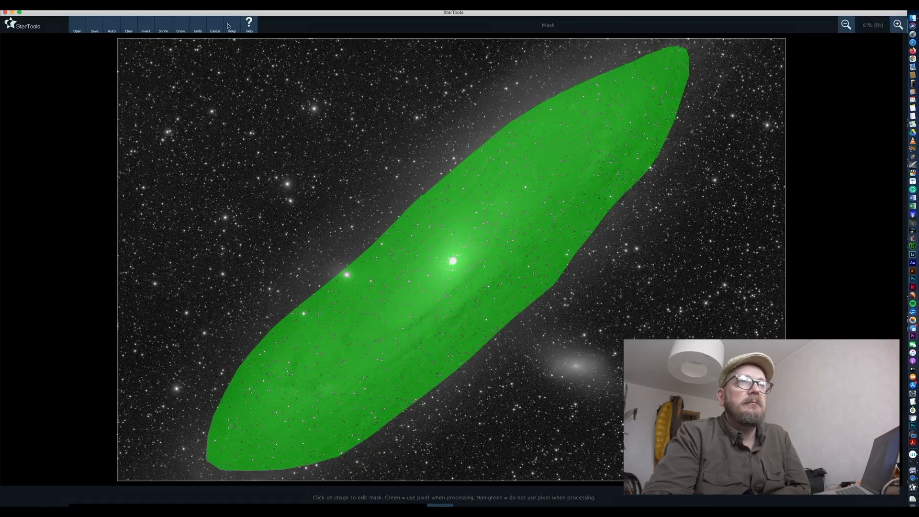
left_click(229, 26)
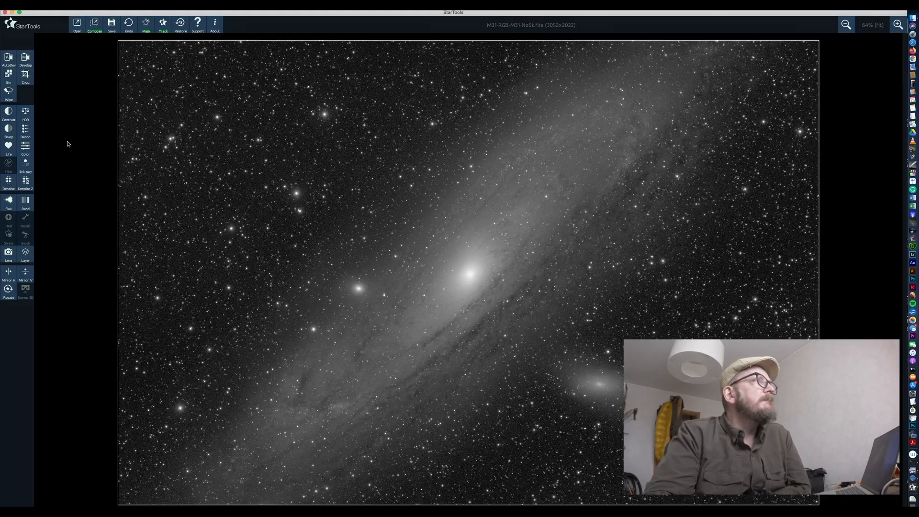
Start the Sharp module with the galaxy mask and run the wavelet scale extraction.
left_click(9, 131)
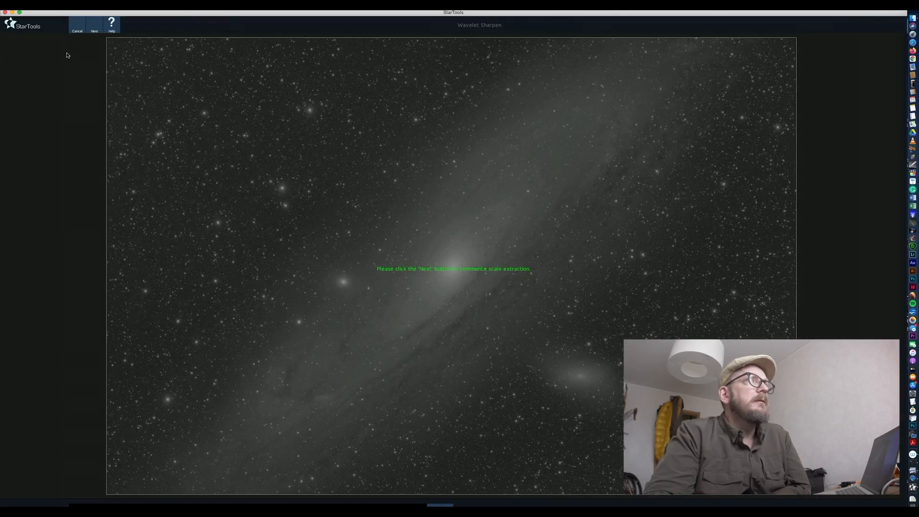
left_click(95, 28)
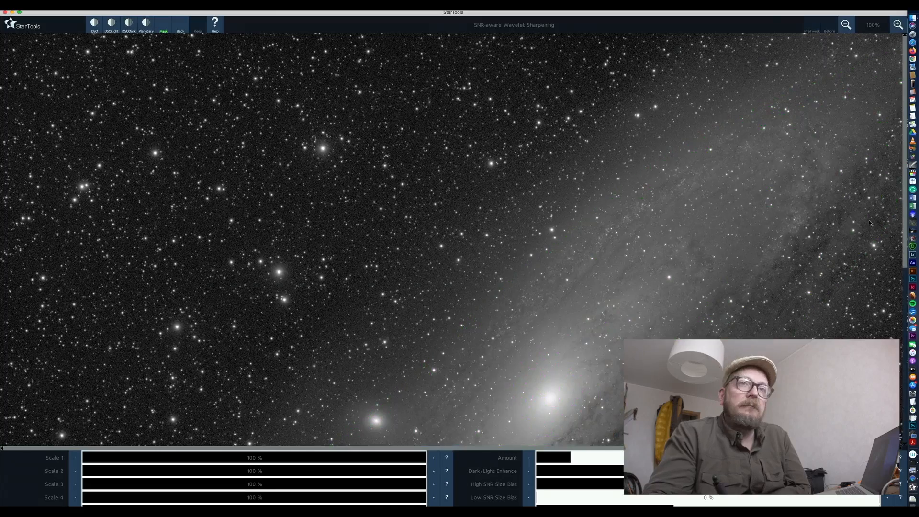
scroll(906, 206, "down", 3)
scroll(906, 211, "down", 4)
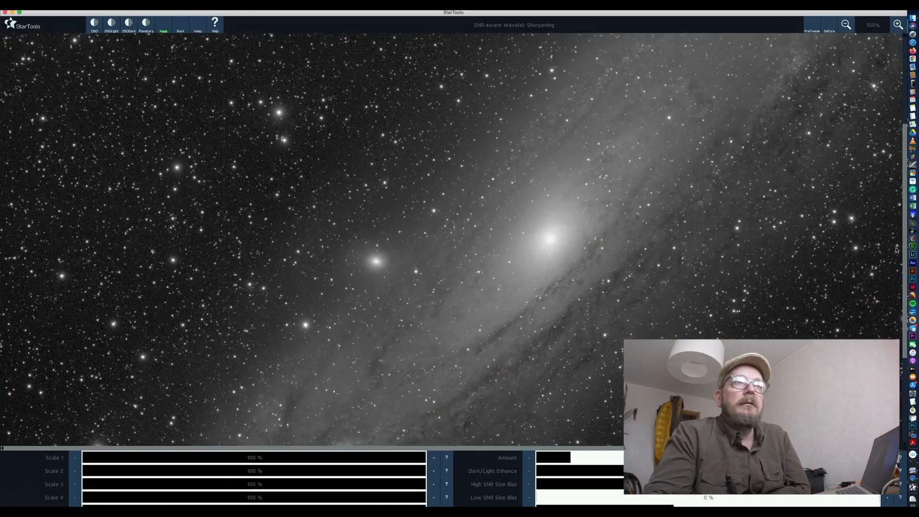
scroll(894, 263, "down", 1)
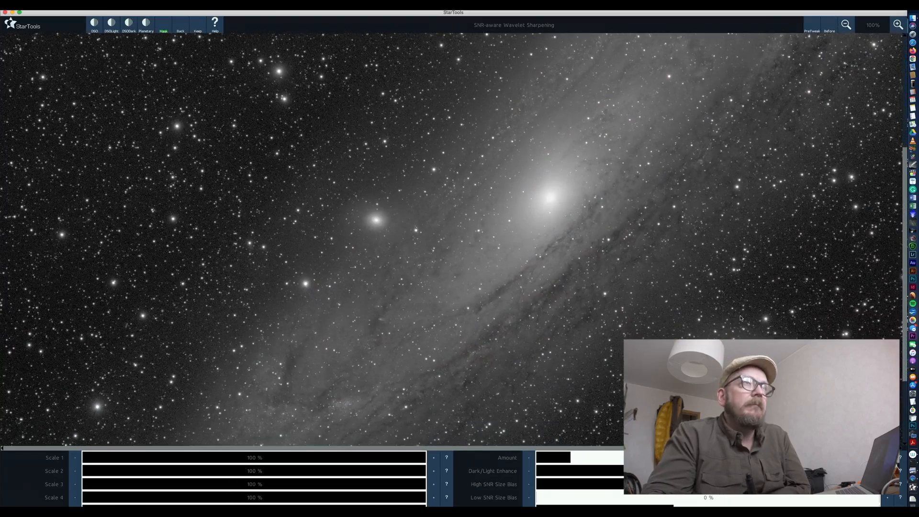
left_click(551, 449)
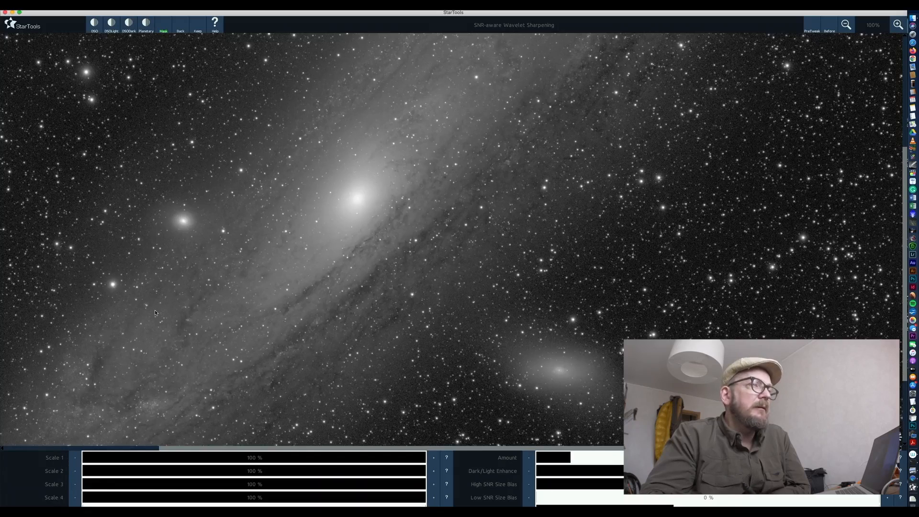
Set Scale 4 to 5 %, raise the sharpening Amount and compare the result with the unsharpened image.
left_click(100, 498)
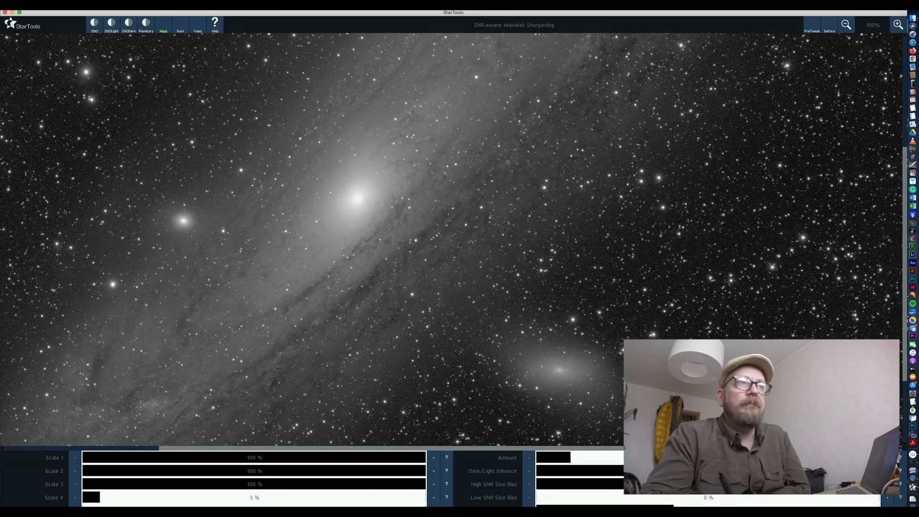
left_click(708, 458)
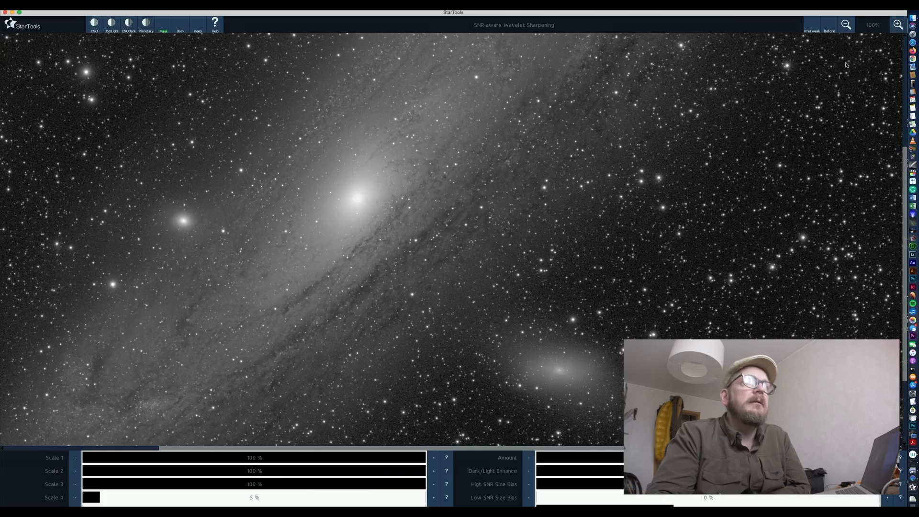
left_click(830, 26)
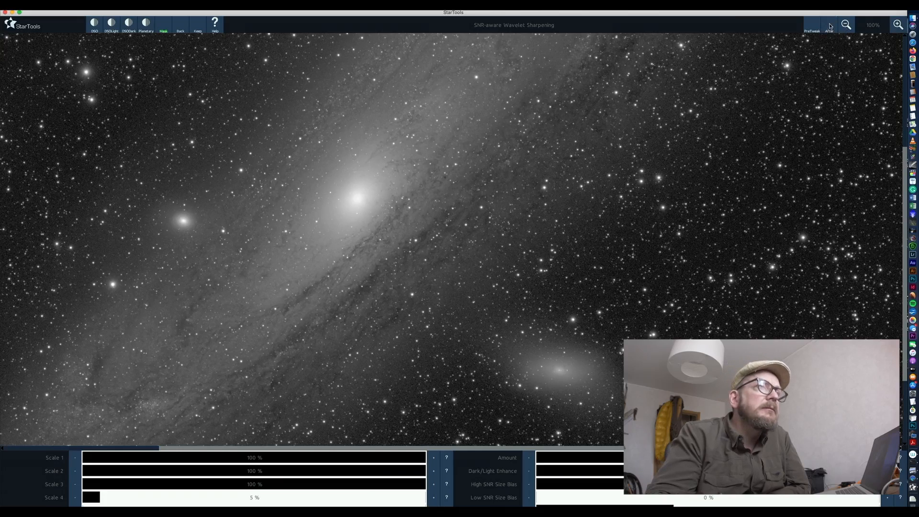
Compare the sharpened and unsharpened detail around the galaxy core at 300 % magnification.
left_click(831, 26)
left_click(831, 27)
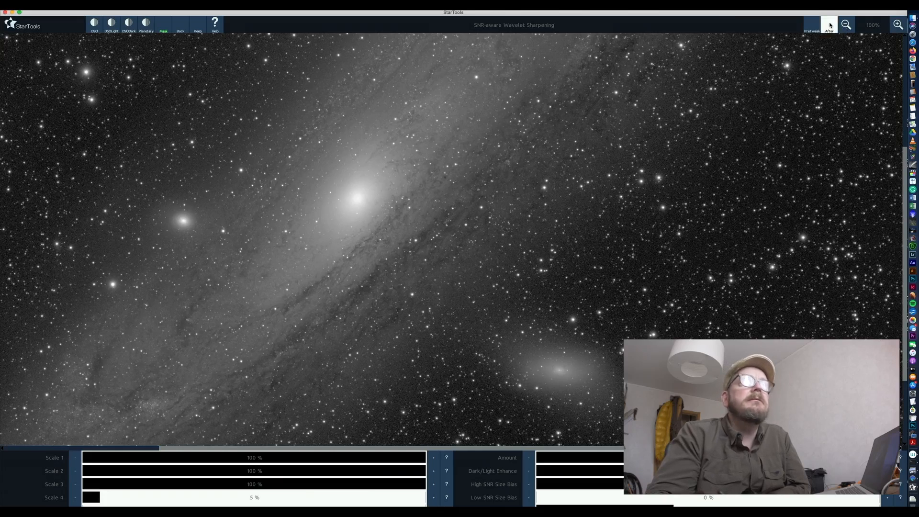
left_click(898, 24)
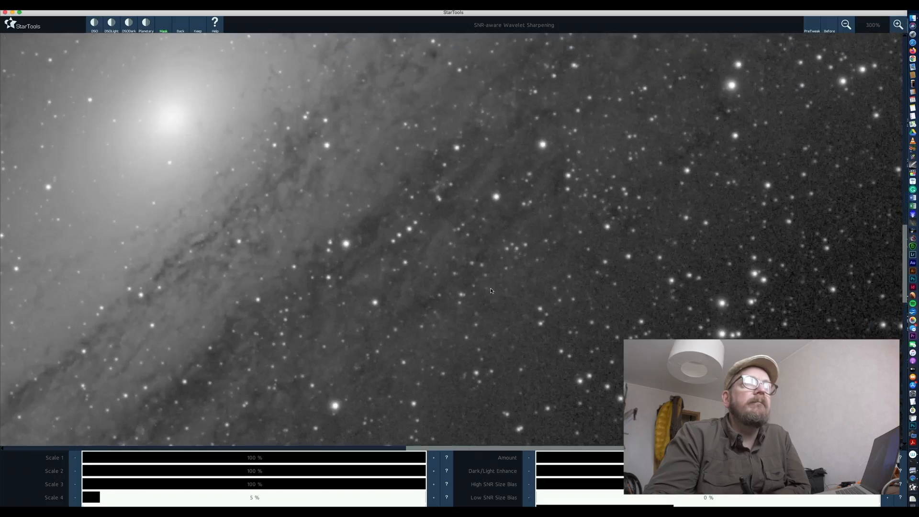
left_click_drag(520, 450, 447, 433)
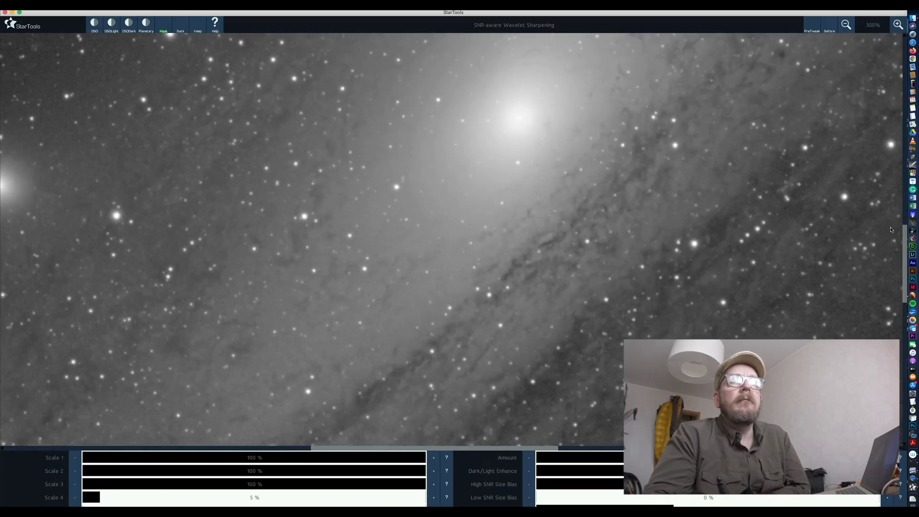
left_click_drag(906, 232, 906, 231)
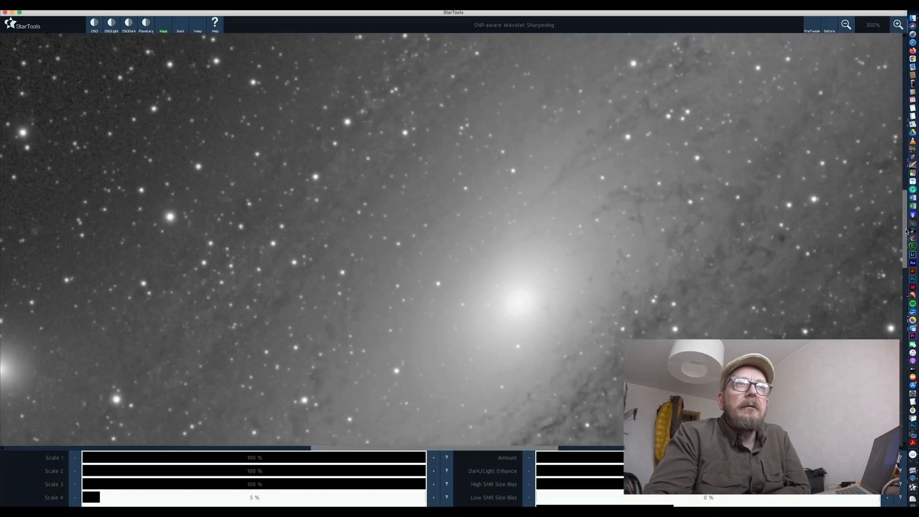
left_click(831, 25)
left_click(832, 27)
left_click(832, 27)
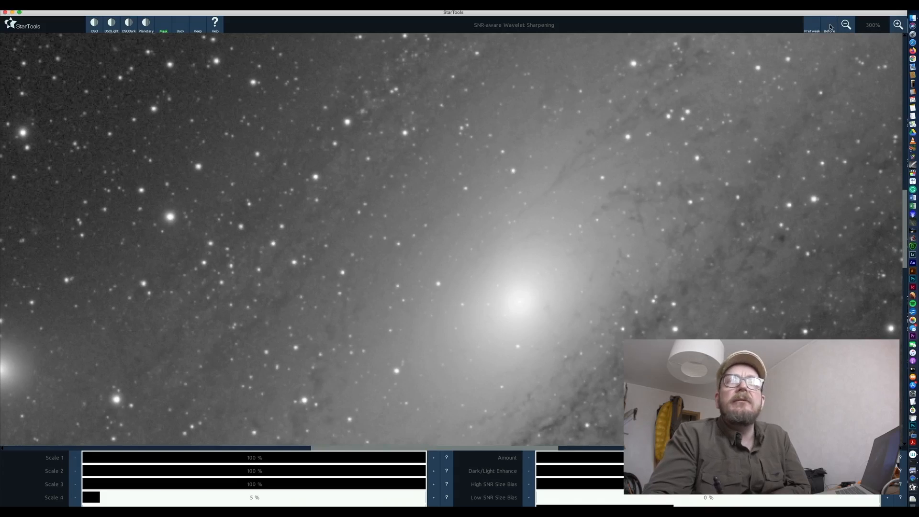
left_click(831, 27)
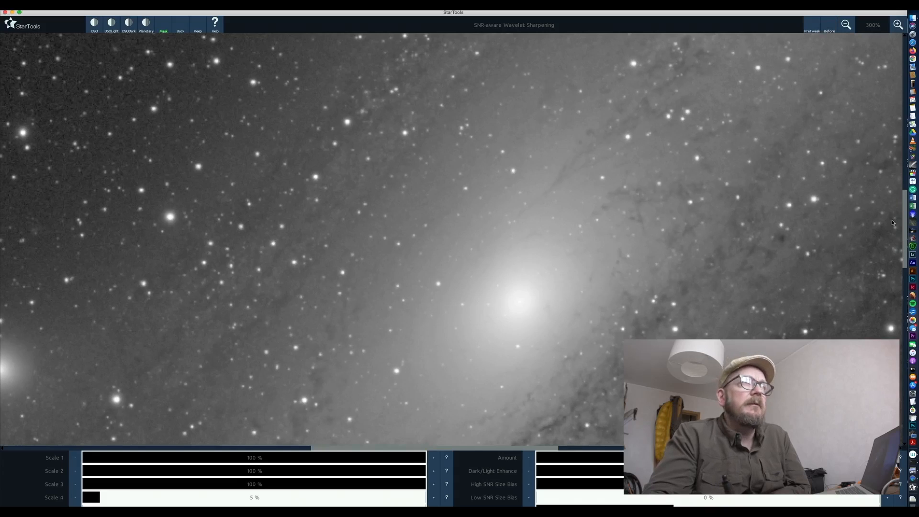
left_click_drag(903, 231, 902, 254)
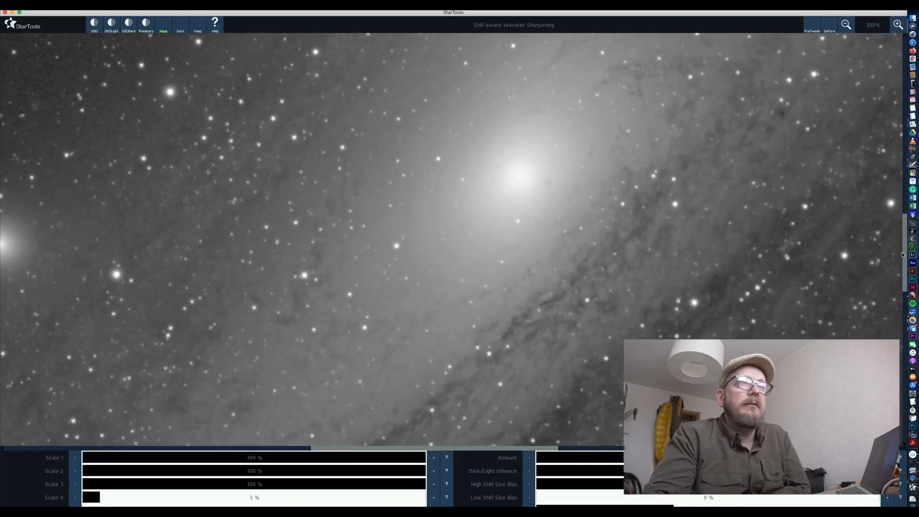
Compare the sharpening before and after across the wider galaxy disk at 66 % magnification.
left_click(847, 27)
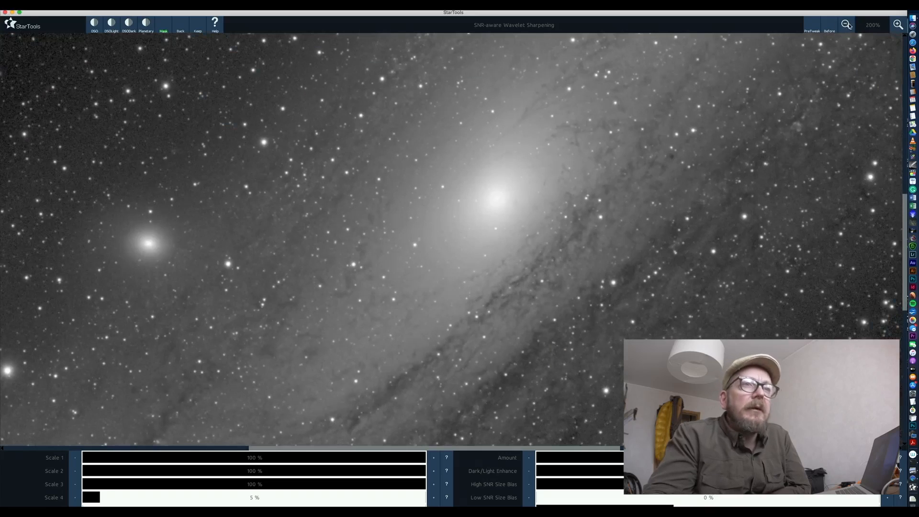
left_click(846, 26)
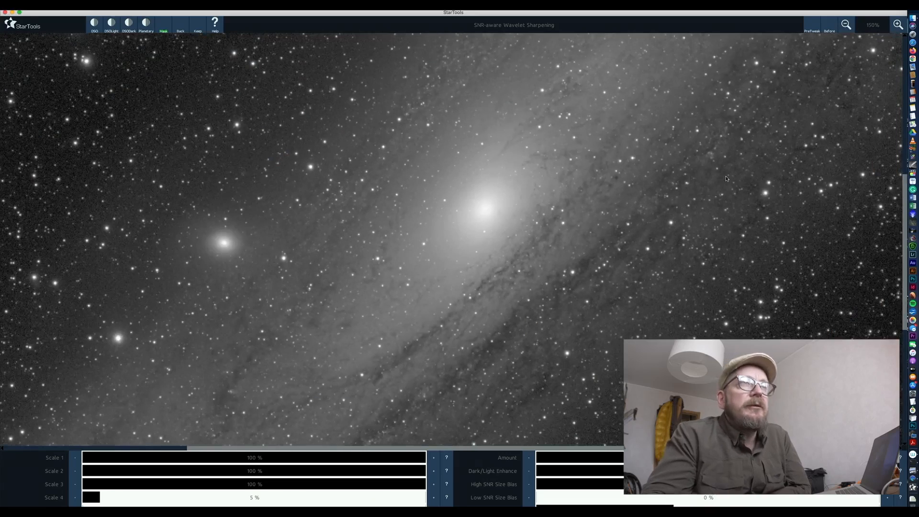
left_click(846, 26)
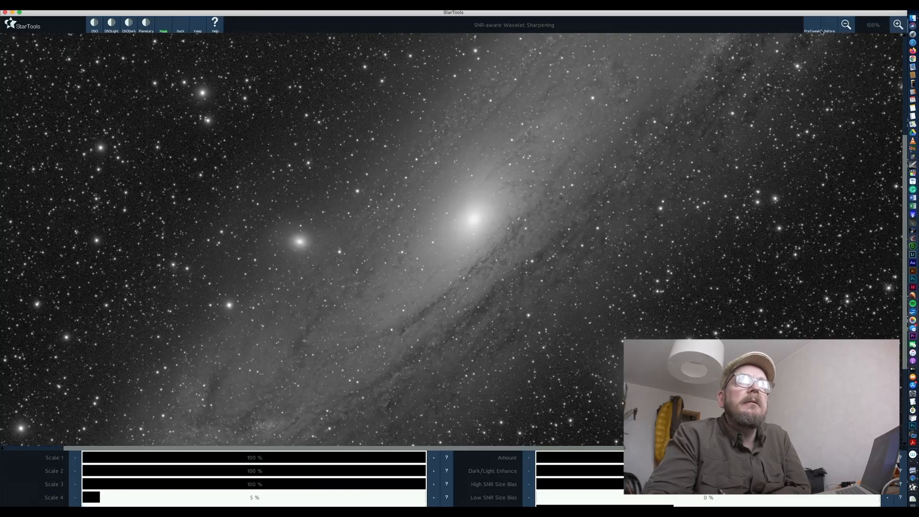
left_click(846, 25)
left_click(830, 27)
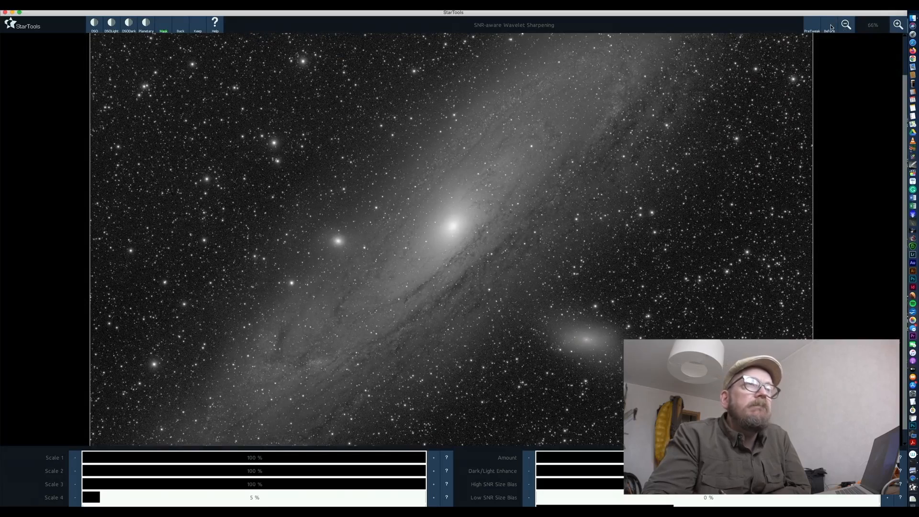
left_click(830, 27)
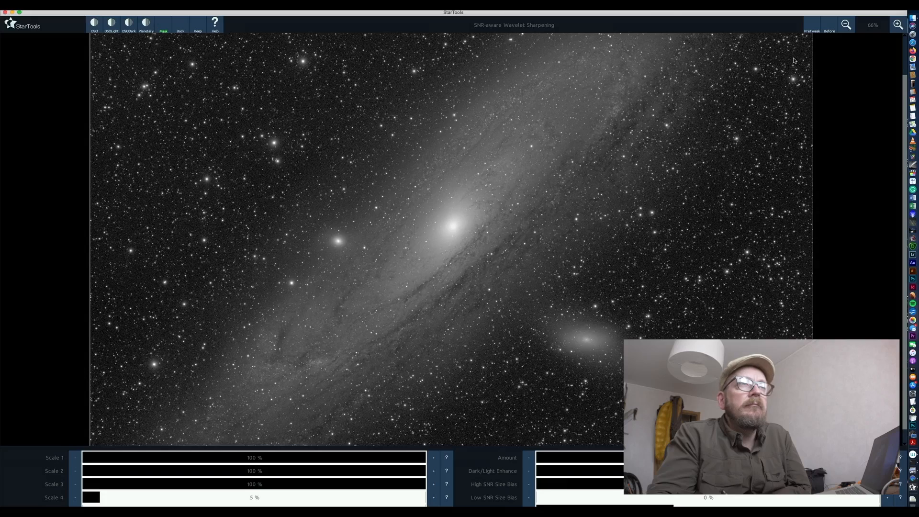
left_click(831, 28)
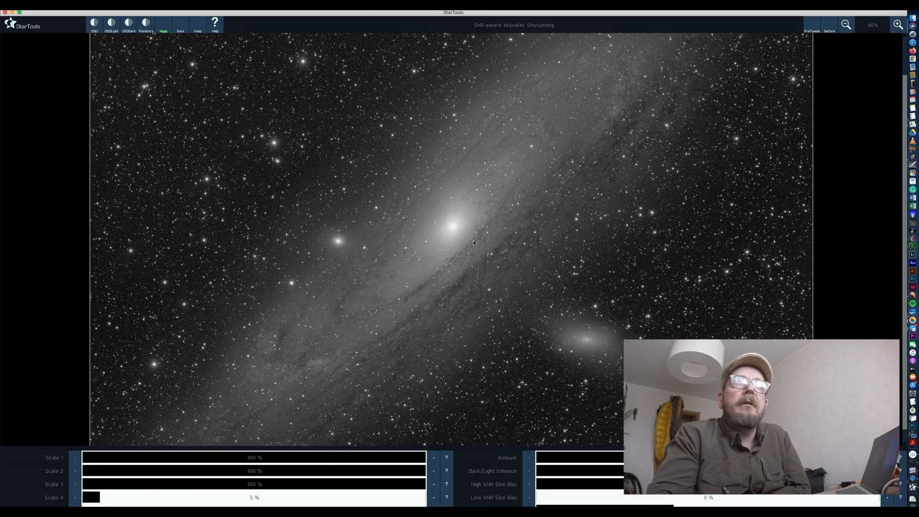
Examine the dust lanes beside the galaxy core at 300 %, switching between the original and the sharpened image.
left_click(898, 24)
left_click(898, 23)
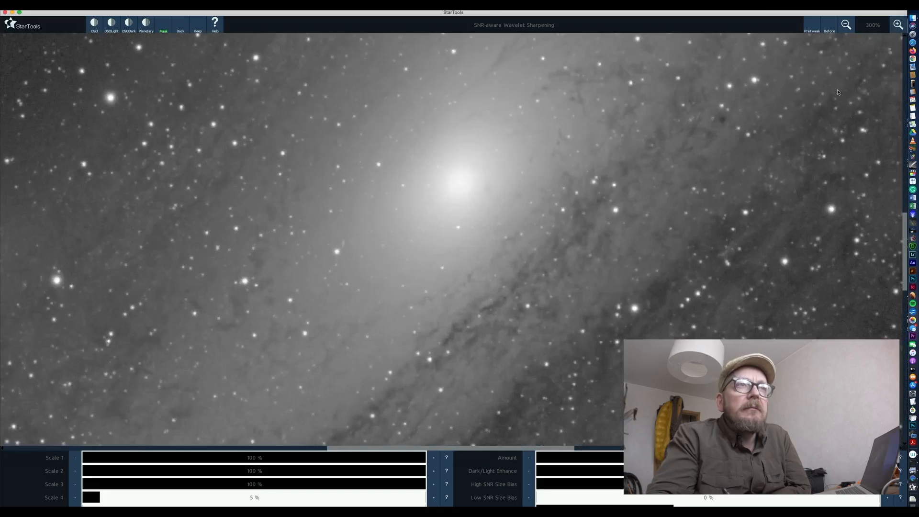
left_click(831, 27)
left_click(831, 27)
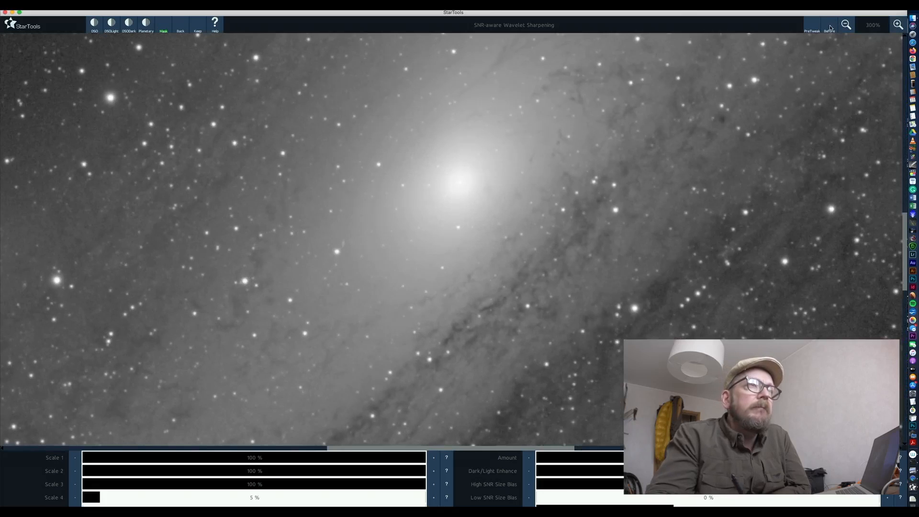
left_click(831, 28)
left_click(830, 27)
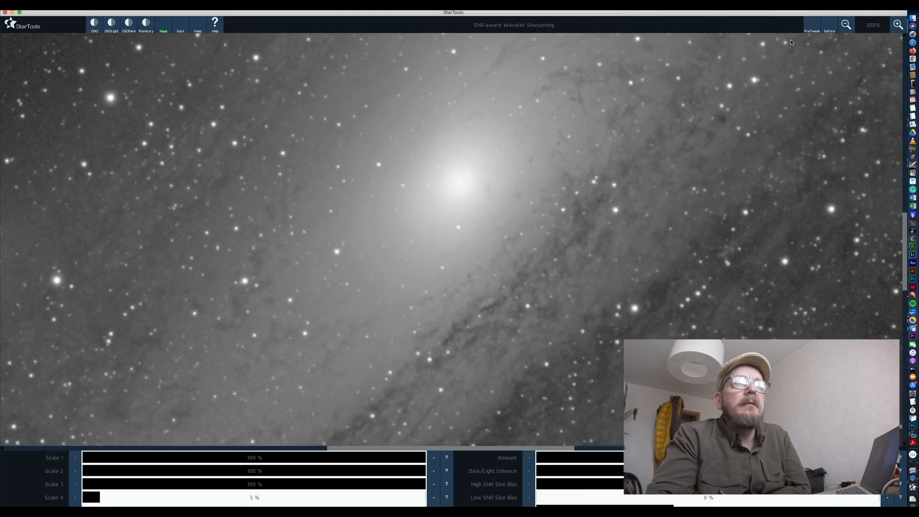
left_click(830, 27)
left_click(831, 28)
left_click(831, 28)
left_click(831, 27)
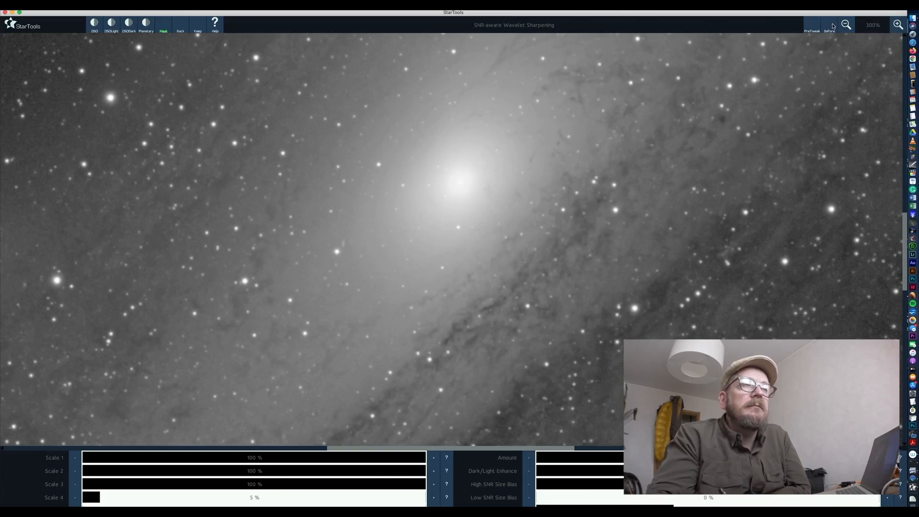
Check the sharpening once more on the whole image and keep the Sharp result.
left_click(844, 26)
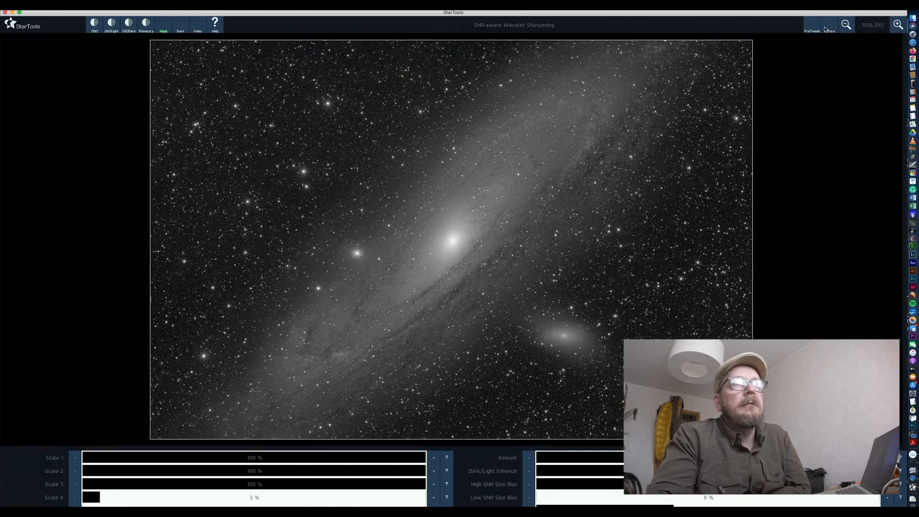
left_click(828, 28)
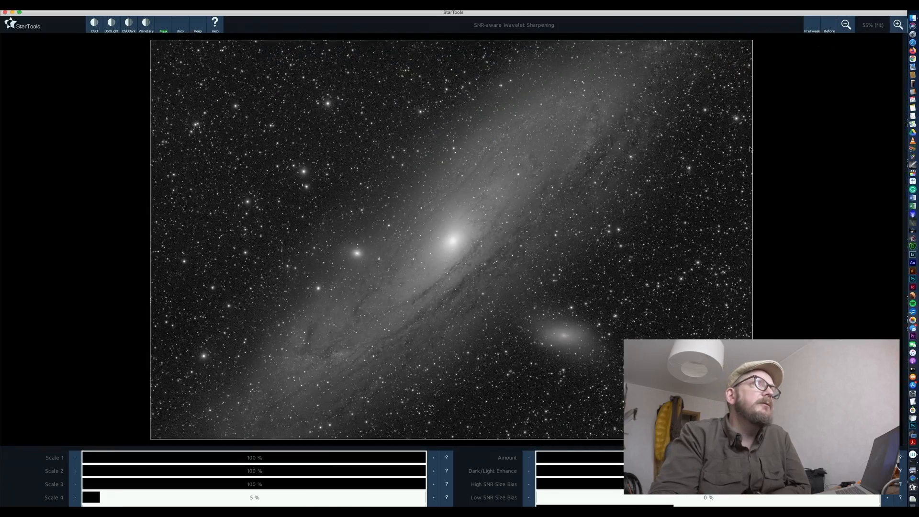
left_click(200, 25)
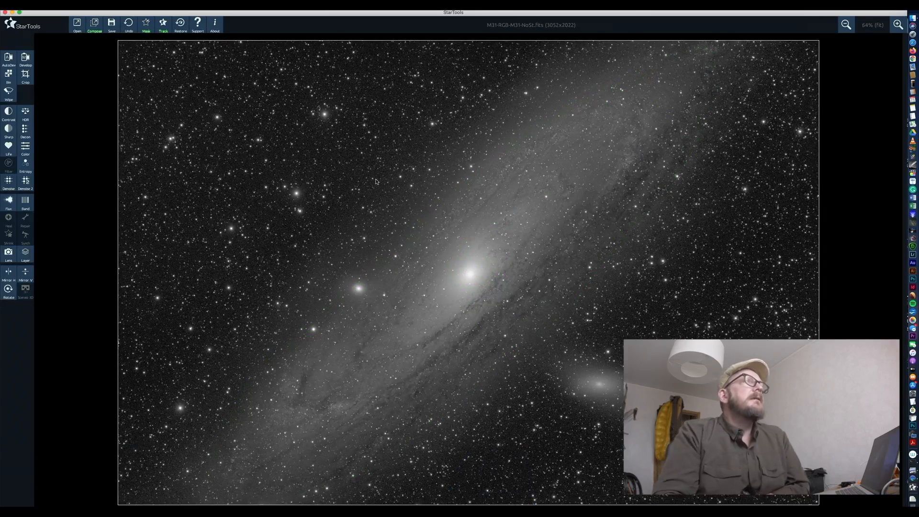
Open and cancel the Tracking noise grain reduction choices, and clear the galaxy mask and keep it empty.
left_click(163, 25)
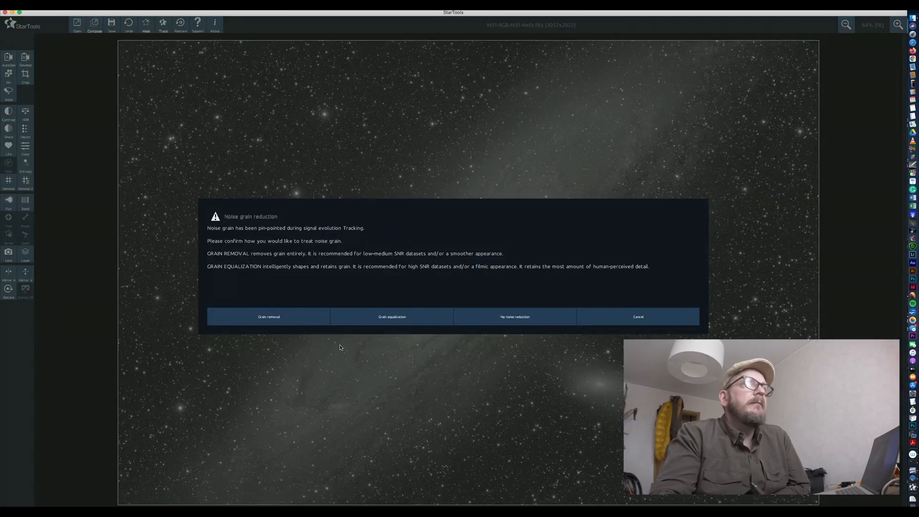
left_click(638, 316)
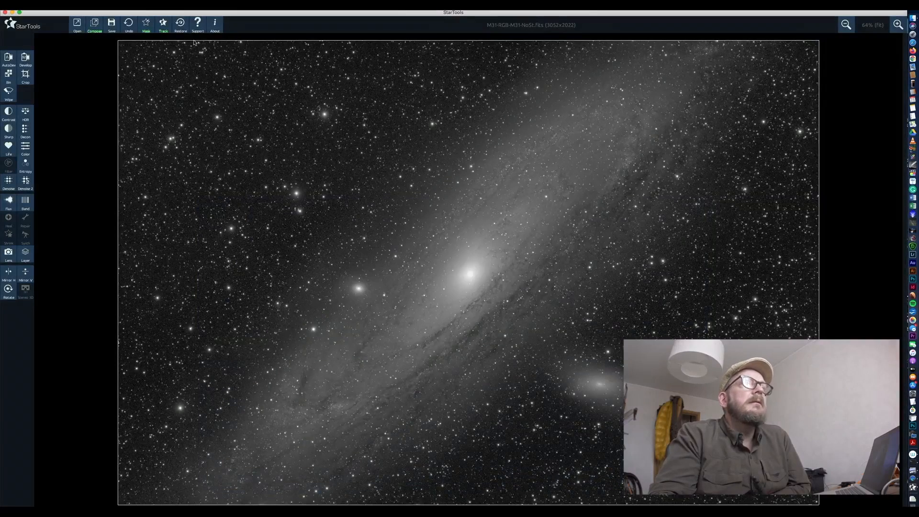
left_click(146, 25)
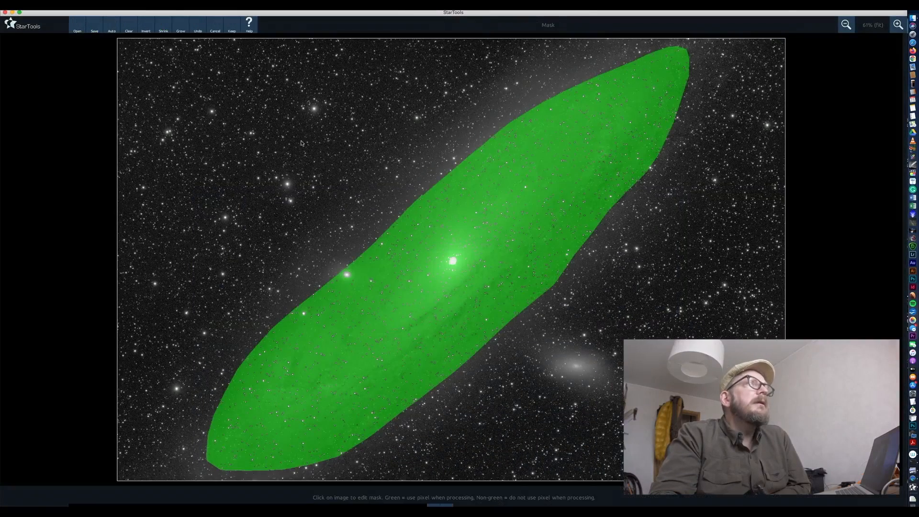
left_click(128, 29)
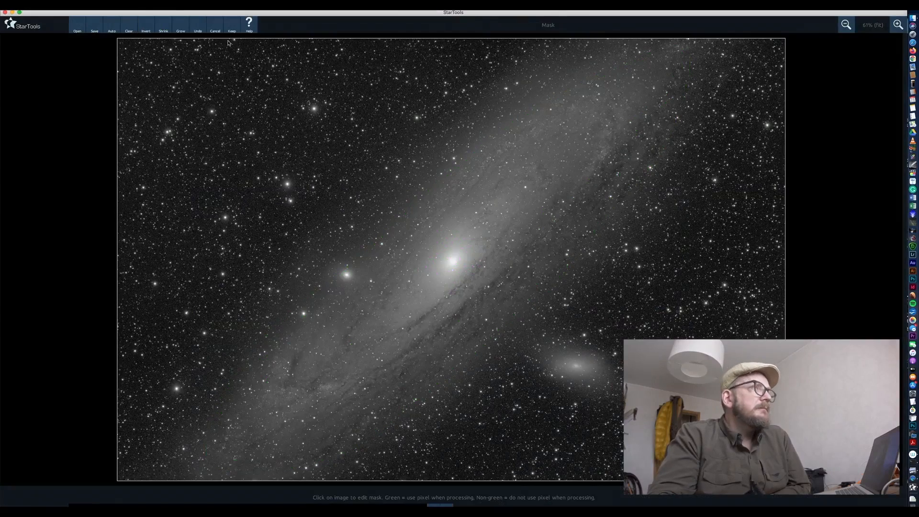
left_click(232, 26)
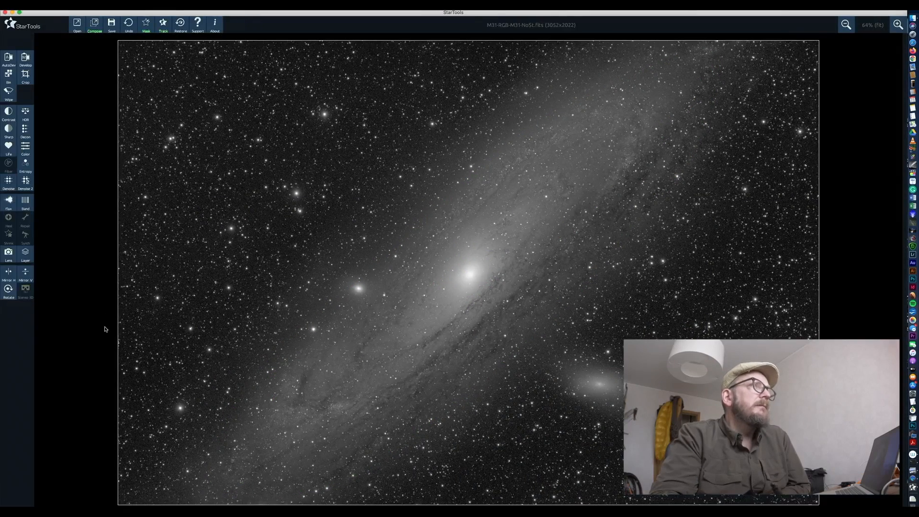
Run Deconvolution with an auto-generated mask, compare the image before and after, and keep the result.
left_click(28, 132)
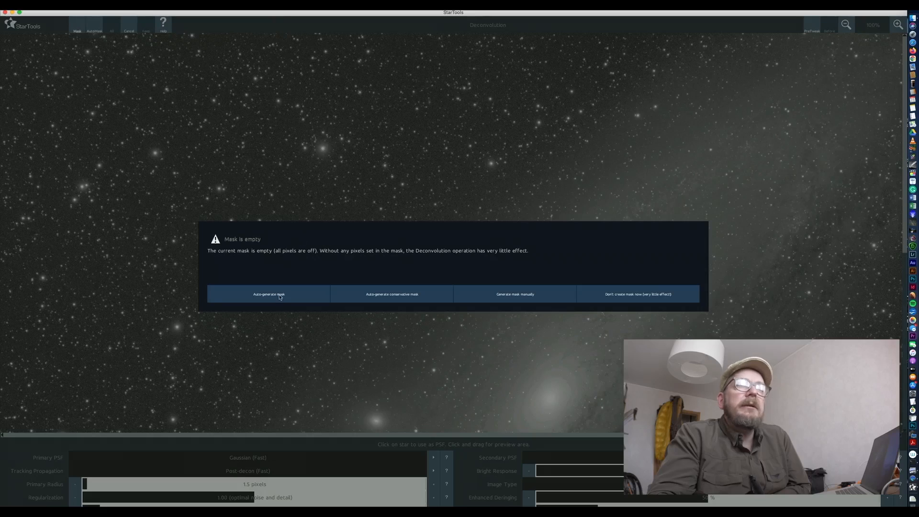
left_click(280, 296)
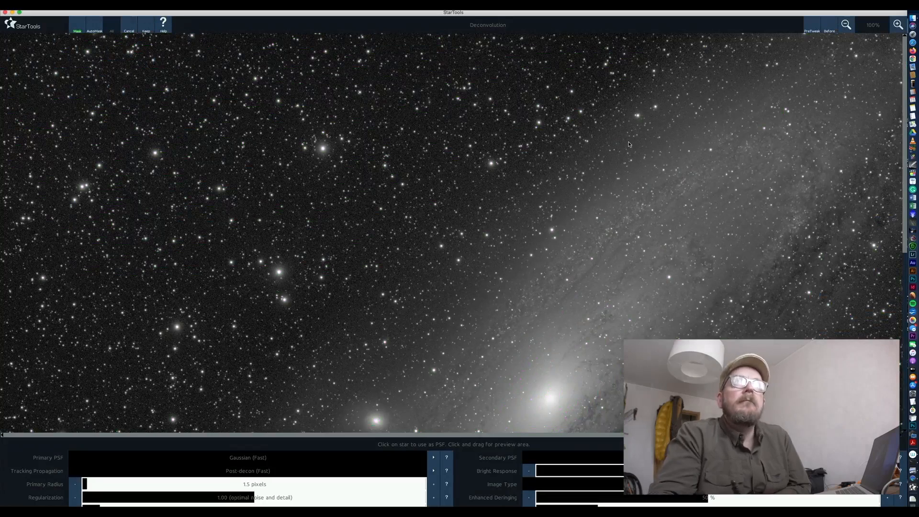
left_click(835, 30)
left_click(835, 29)
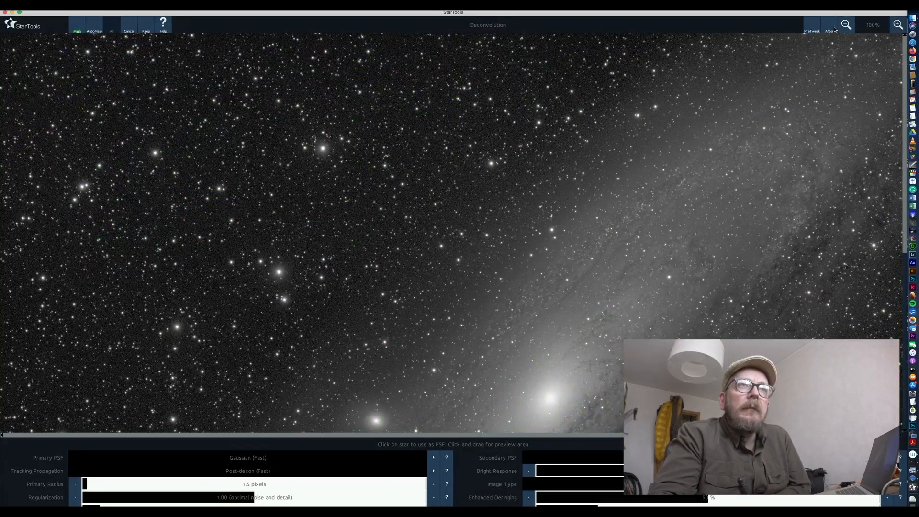
left_click(834, 30)
left_click(834, 30)
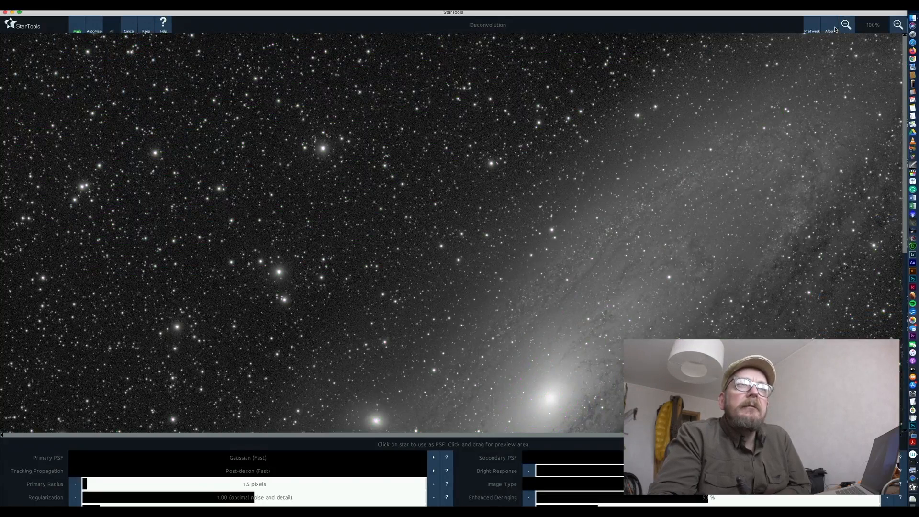
left_click(834, 30)
left_click(835, 29)
left_click(834, 30)
left_click(834, 30)
left_click(145, 27)
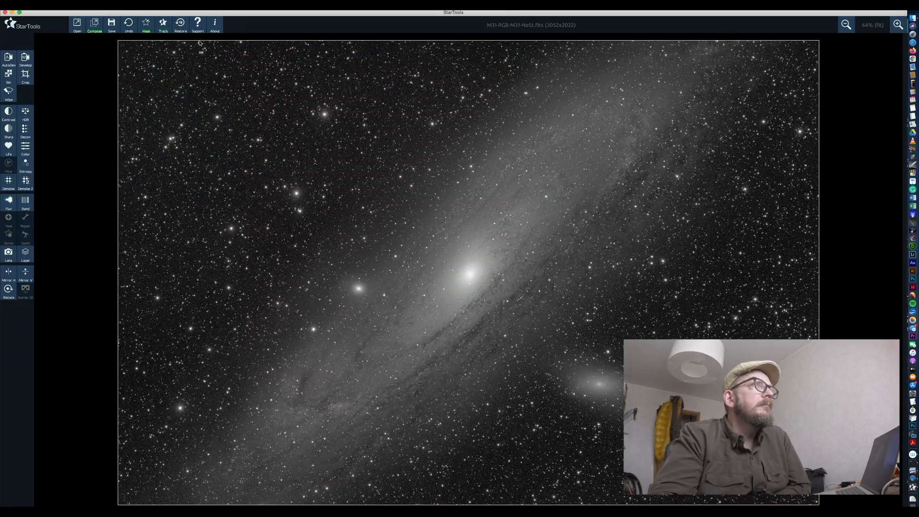
Clear the auto-generated deconvolution mask and keep the empty mask.
left_click(147, 24)
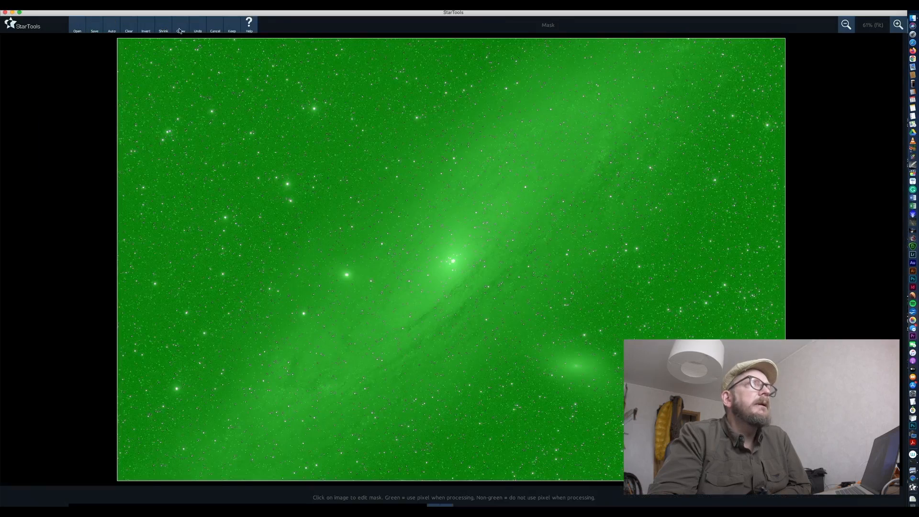
left_click(129, 25)
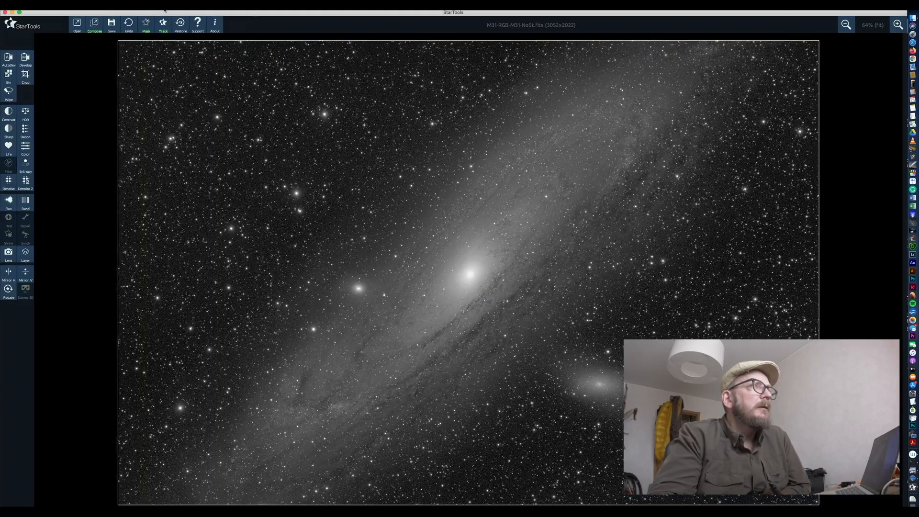
Start the Color module and set its Style to Artistic, Not Detail Aware.
left_click(26, 150)
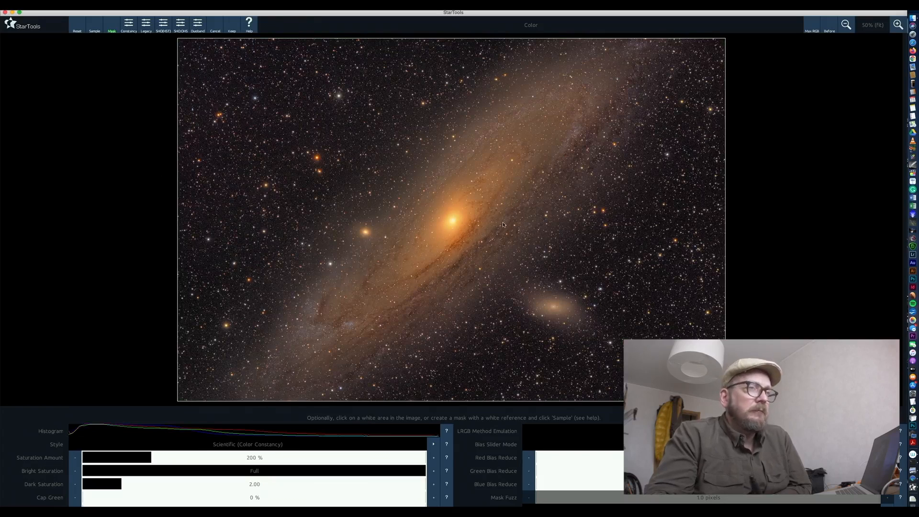
left_click(262, 445)
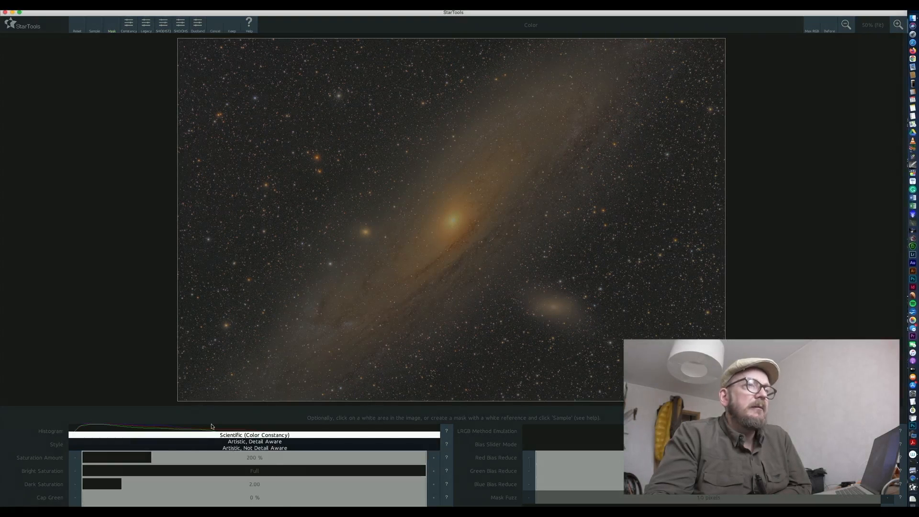
left_click(291, 448)
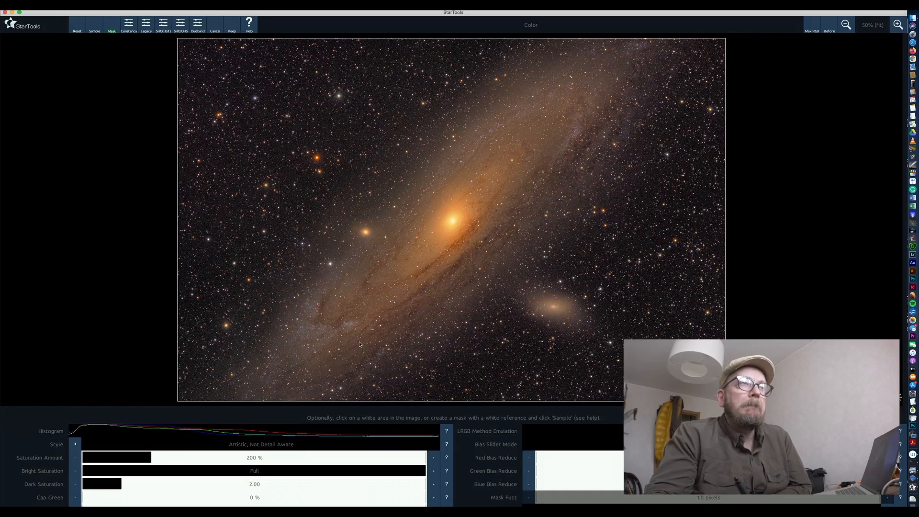
Switch the Bias Slider Mode so that the red, green and blue sliders increase color bias.
left_click(361, 390)
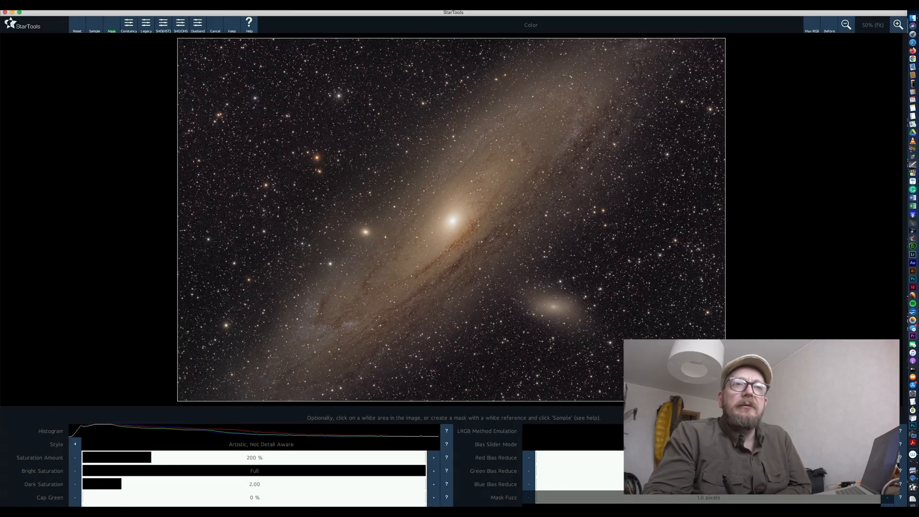
left_click(708, 441)
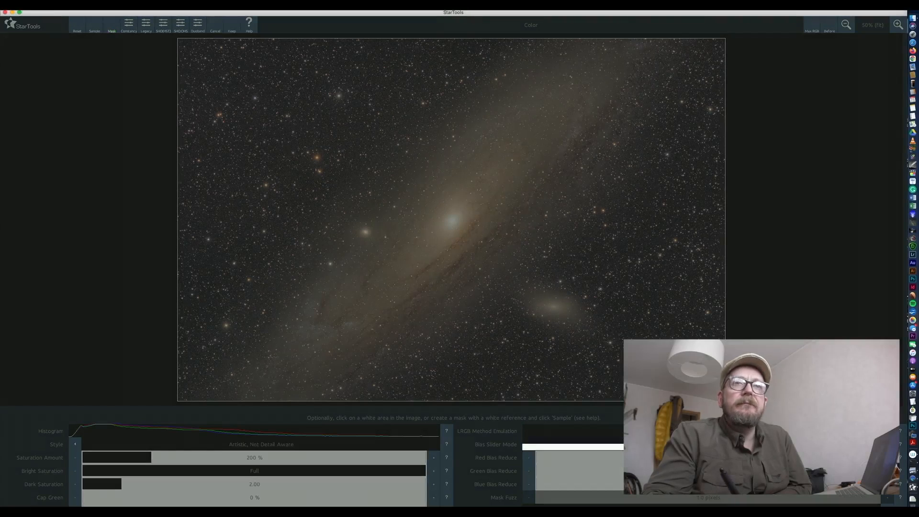
left_click(605, 447)
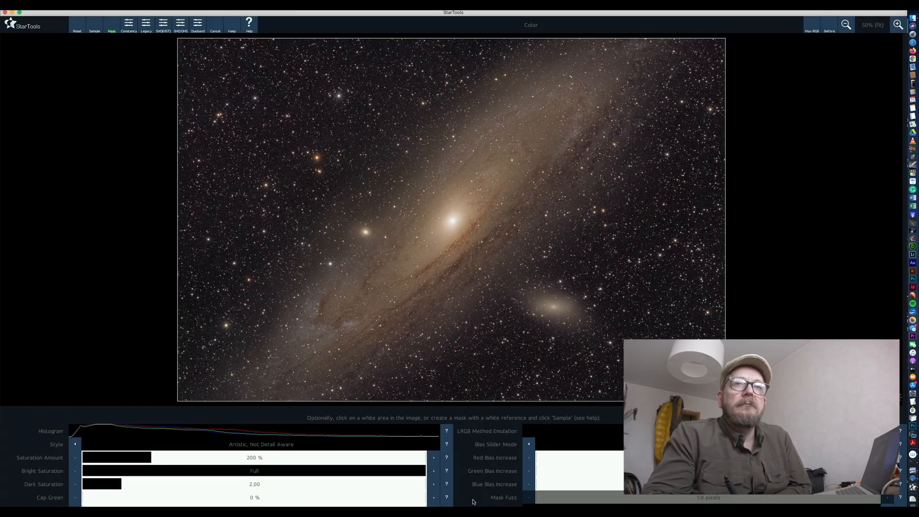
Raise the Blue Bias Increase moderately and add small Red and Green Bias Increases to balance the galaxy's color.
left_click(545, 485)
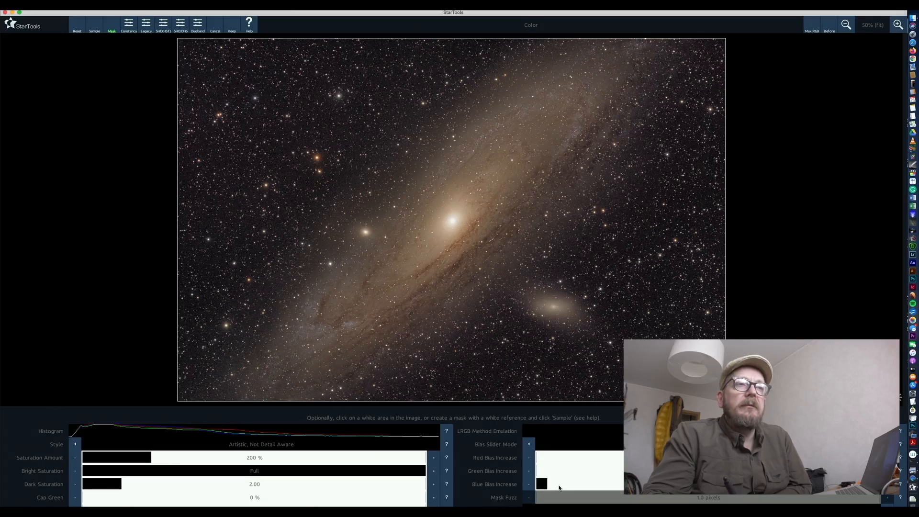
left_click(558, 488)
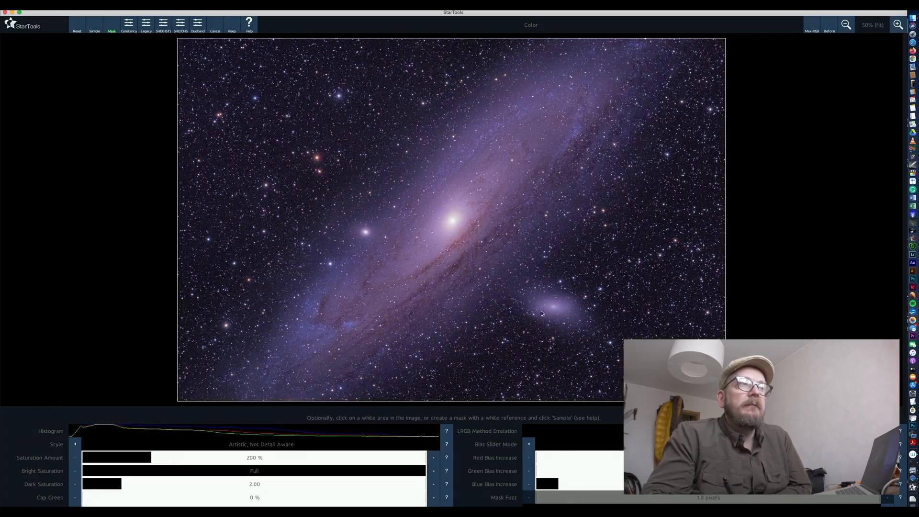
left_click(555, 487)
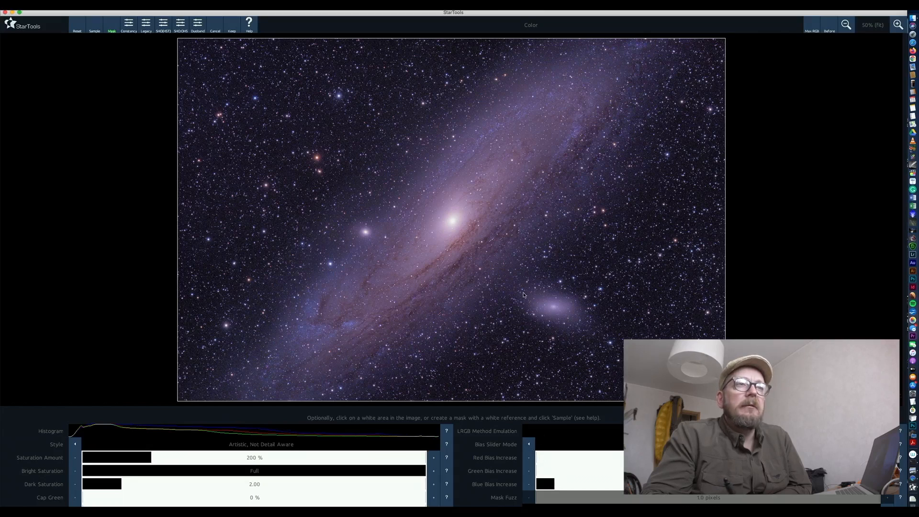
left_click(540, 458)
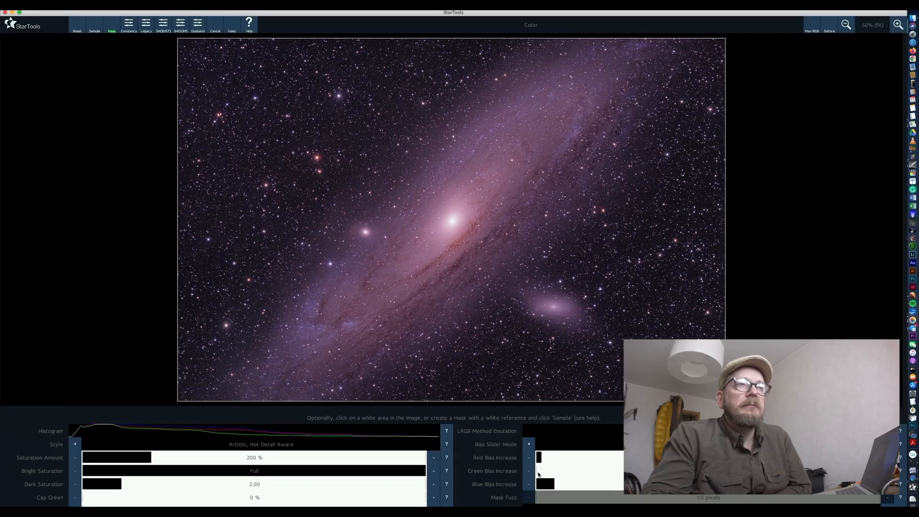
left_click(538, 473)
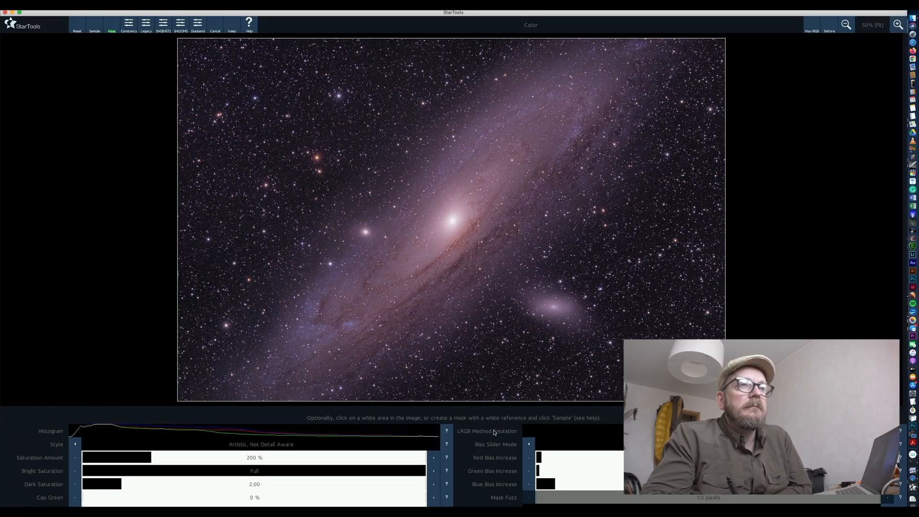
left_click_drag(561, 489, 559, 488)
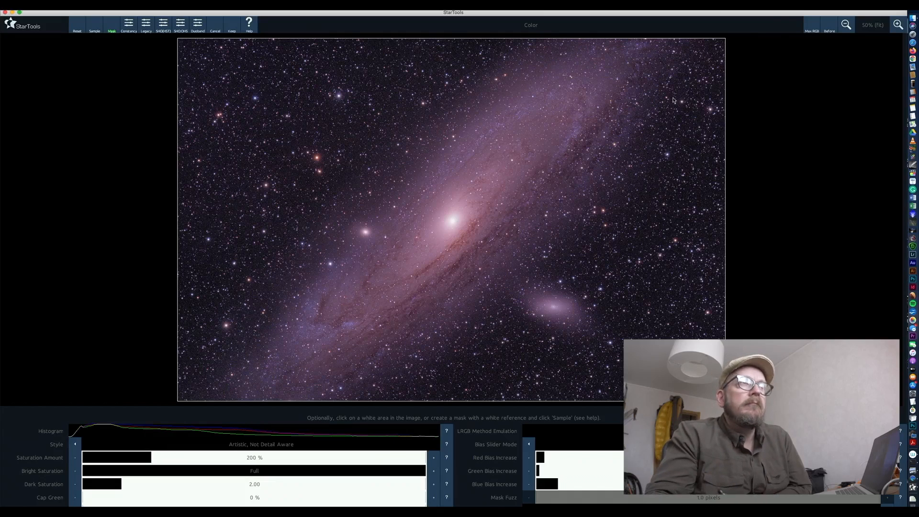
Check the color balance against the original and in the Max RGB view, and raise the Blue Bias Increase slightly.
left_click(830, 29)
left_click(832, 29)
left_click(812, 27)
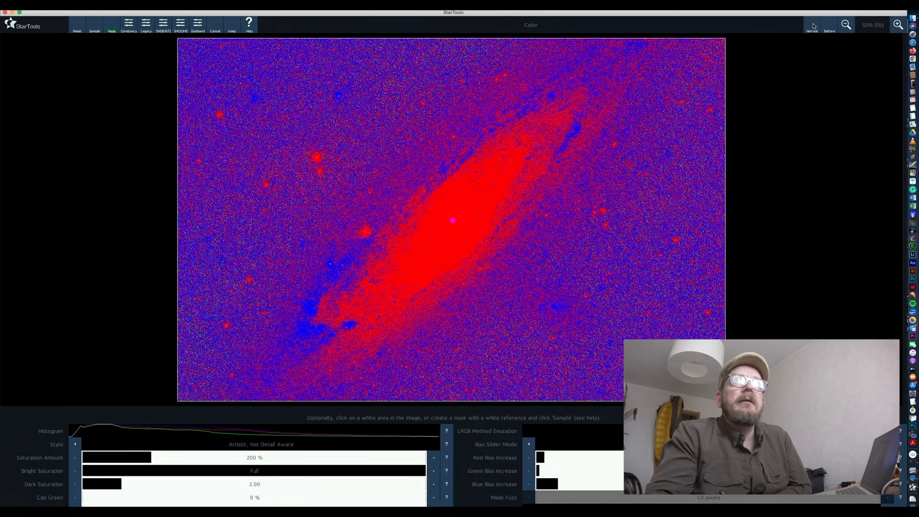
left_click(813, 28)
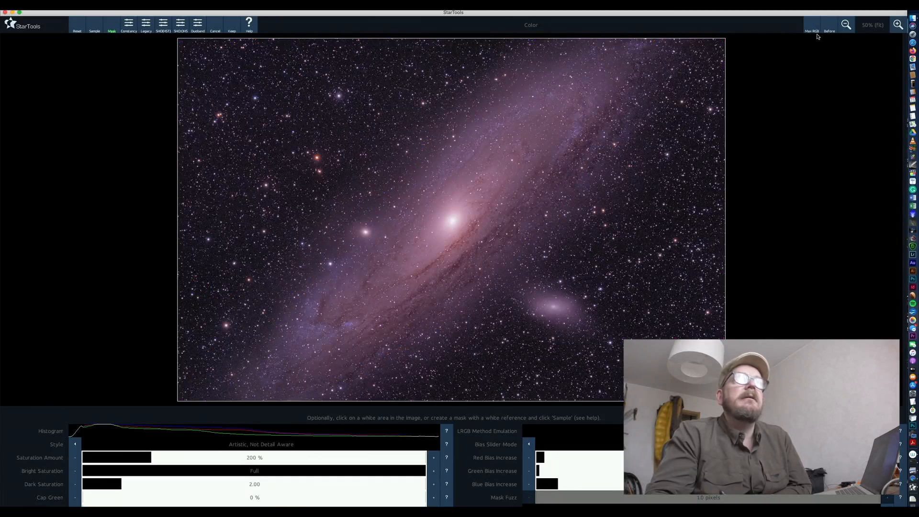
left_click(813, 29)
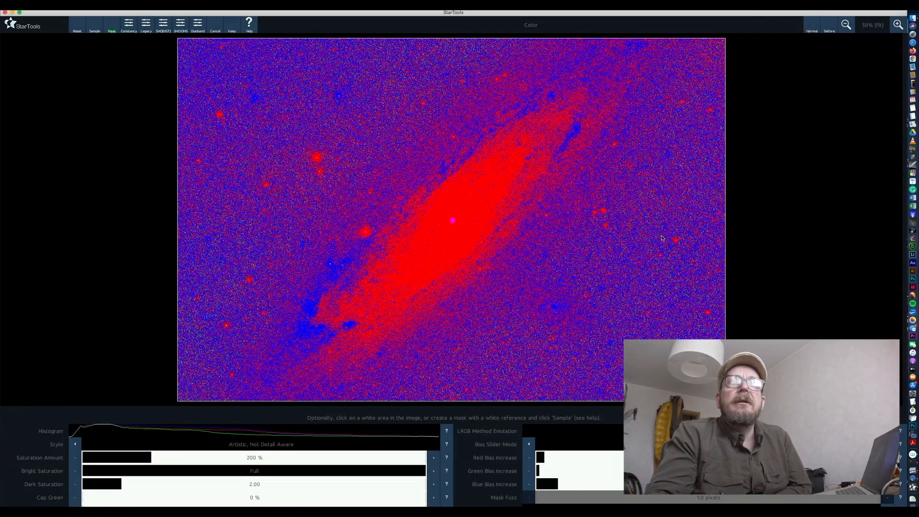
left_click(811, 25)
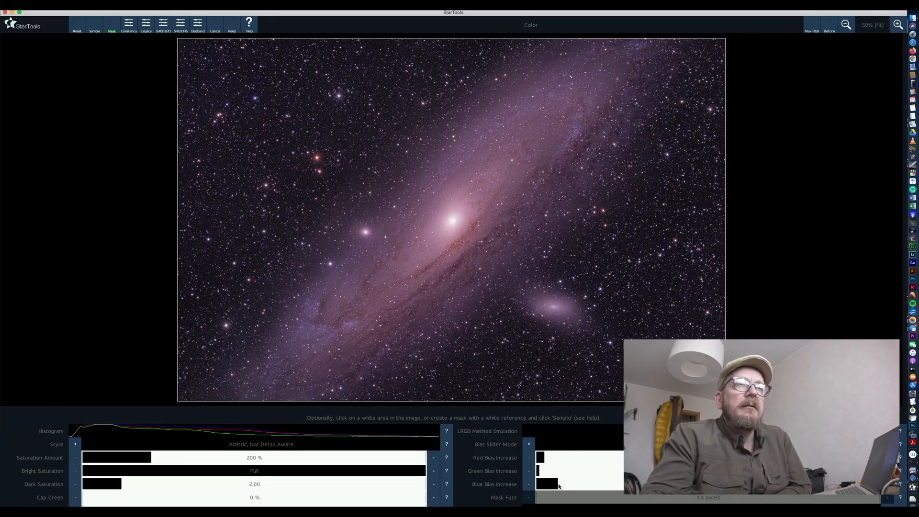
left_click_drag(559, 486, 561, 487)
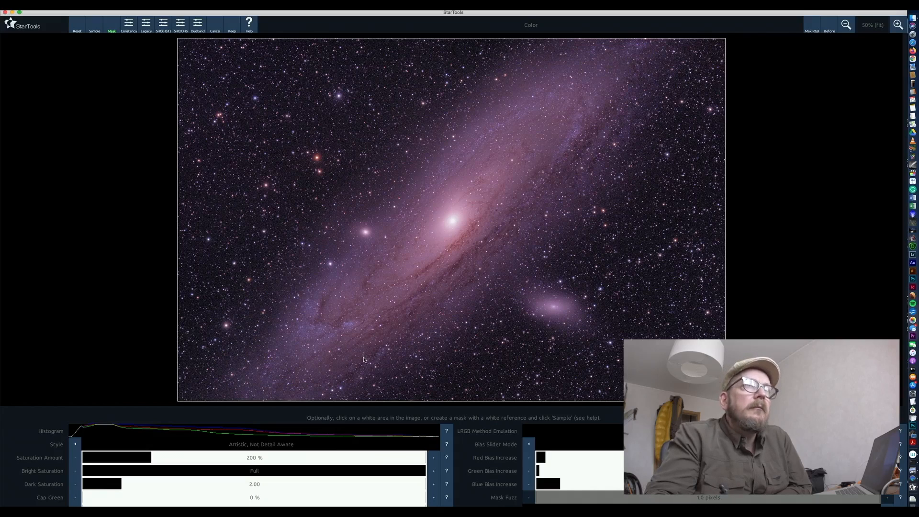
left_click(898, 24)
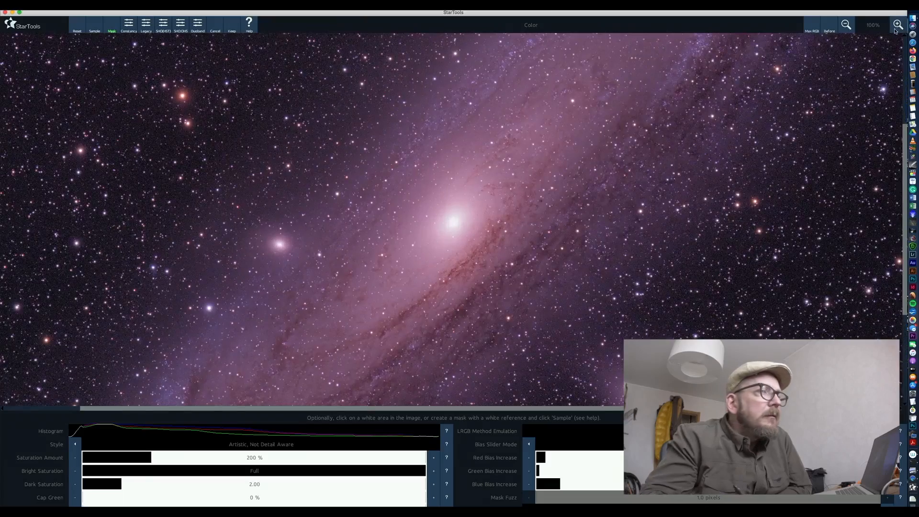
left_click(846, 24)
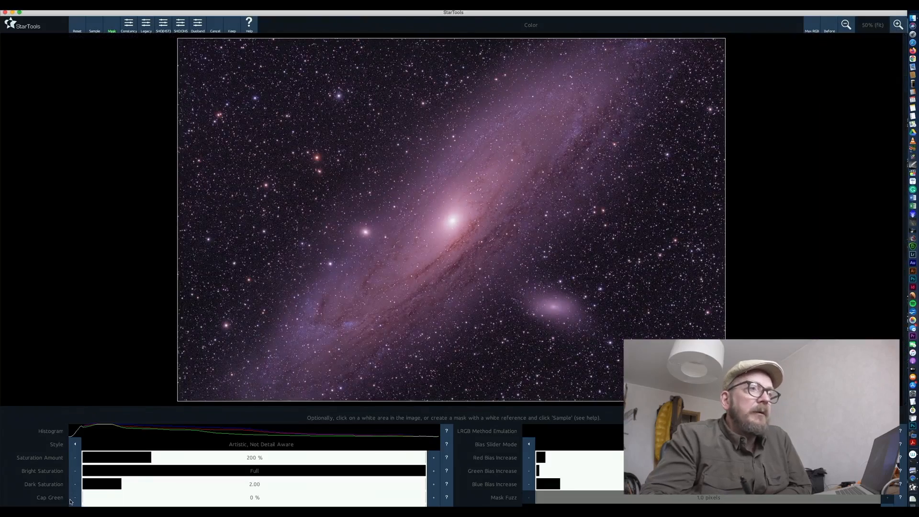
Set Cap Green to 76 %, read its help text, and keep the color calibration.
left_click(344, 499)
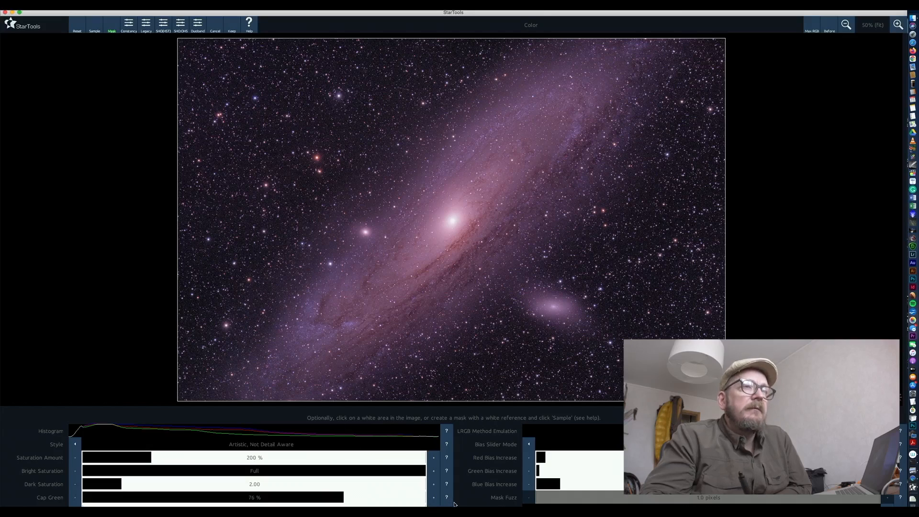
left_click(446, 501)
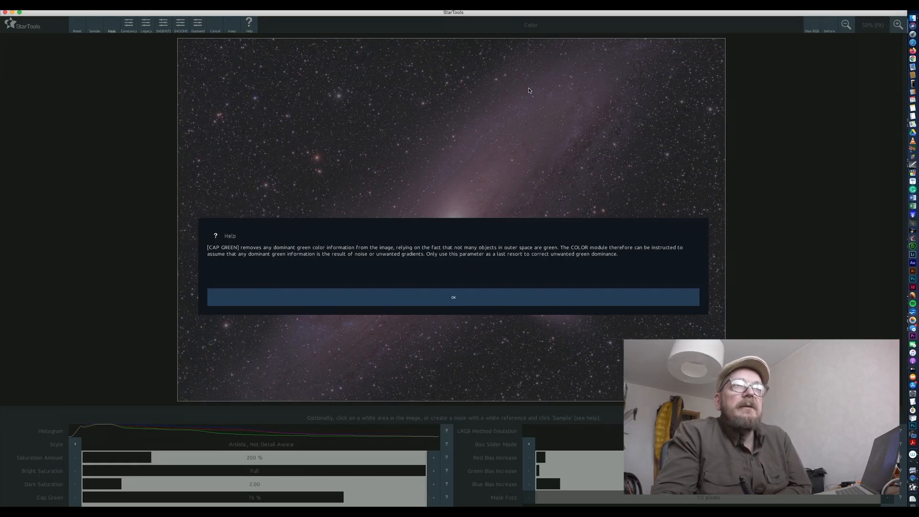
left_click(446, 297)
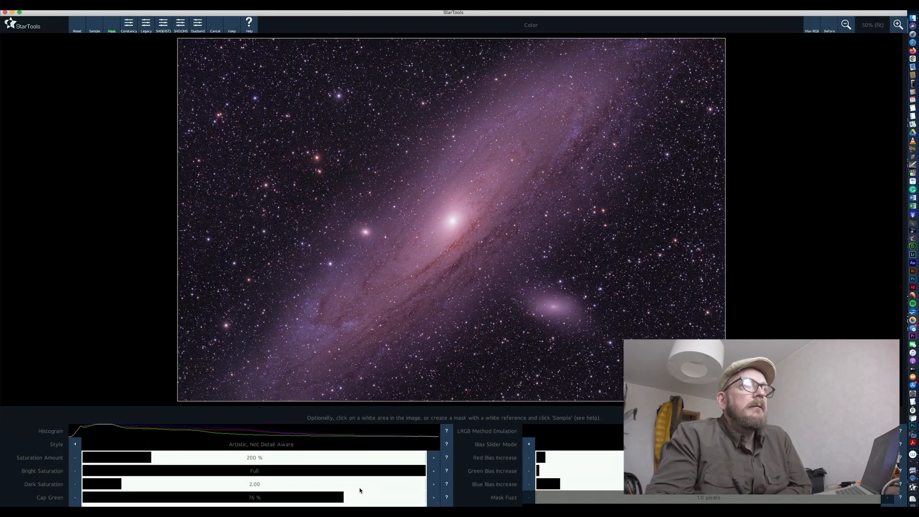
left_click(232, 26)
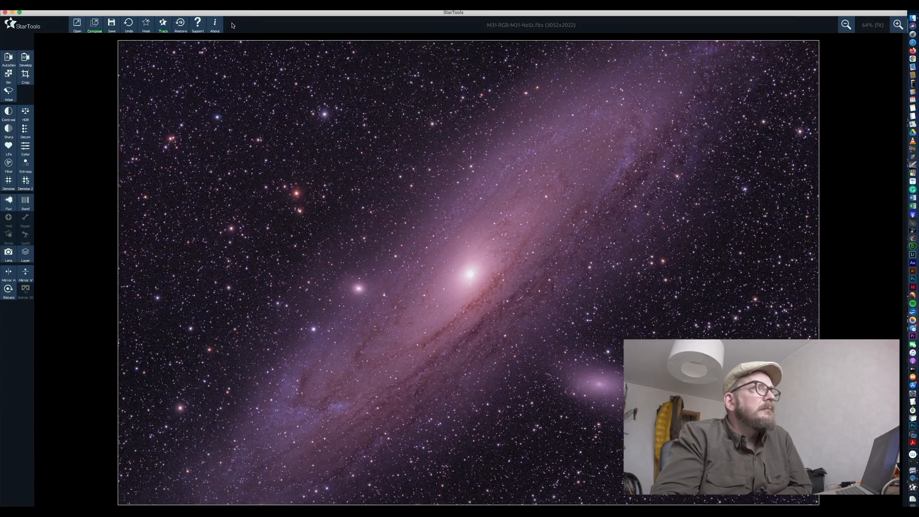
Run the Entropy detail enhancement on the image with its default settings.
left_click(26, 165)
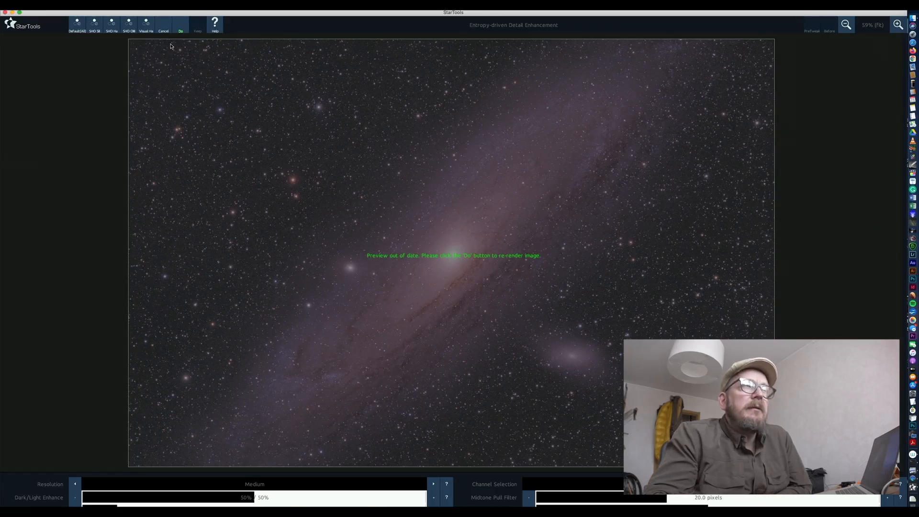
left_click(181, 21)
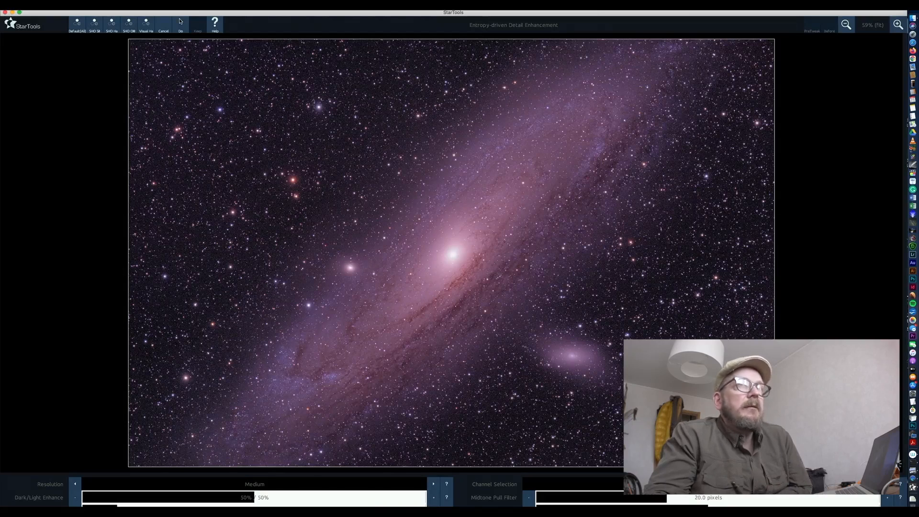
left_click(180, 21)
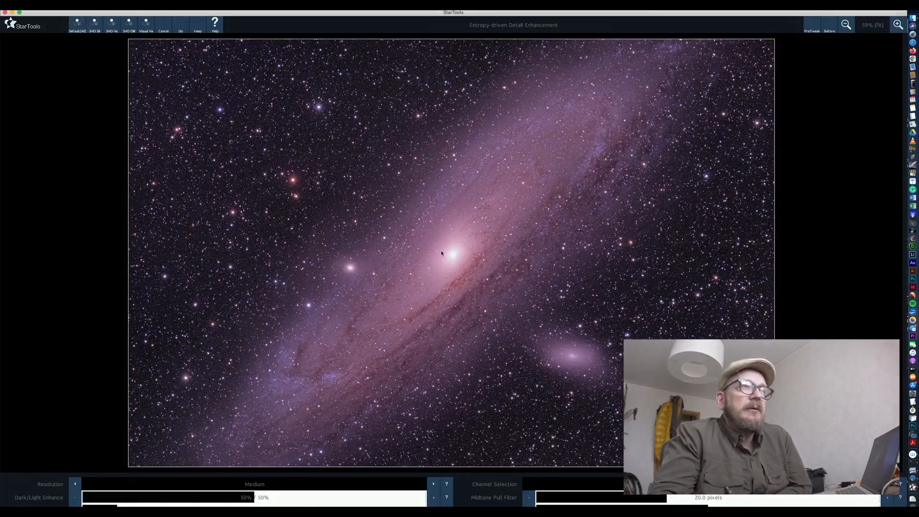
Compare the galaxy repeatedly before and after the Entropy enhancement to examine the change in detail.
left_click(830, 27)
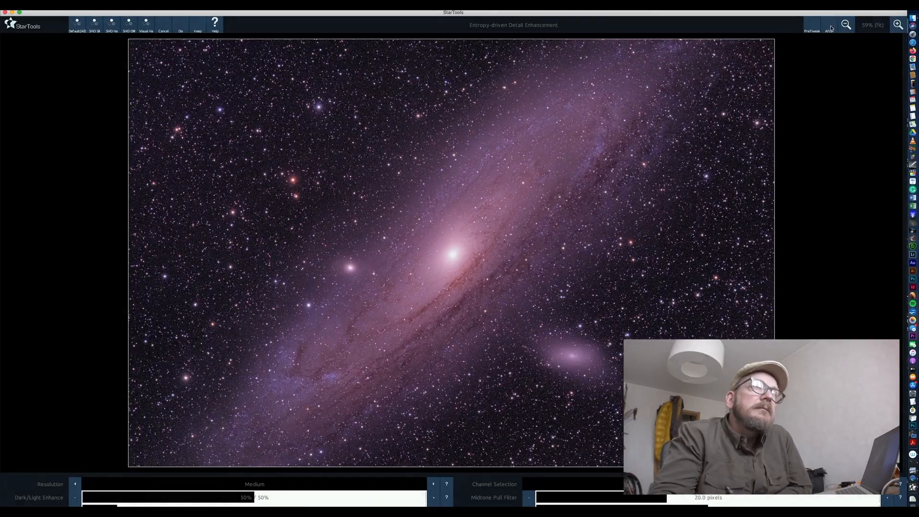
left_click(831, 28)
left_click(831, 28)
left_click(832, 28)
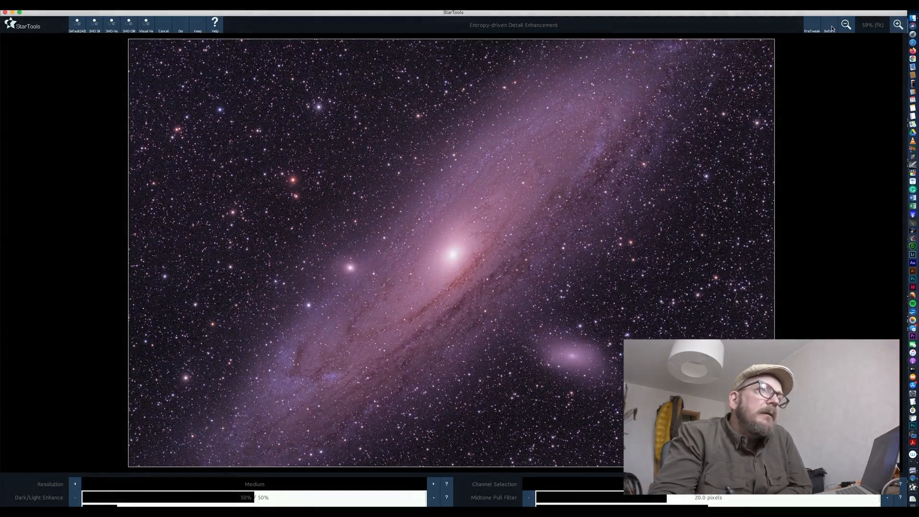
left_click(832, 28)
left_click(832, 29)
left_click(833, 29)
left_click(833, 29)
left_click(834, 29)
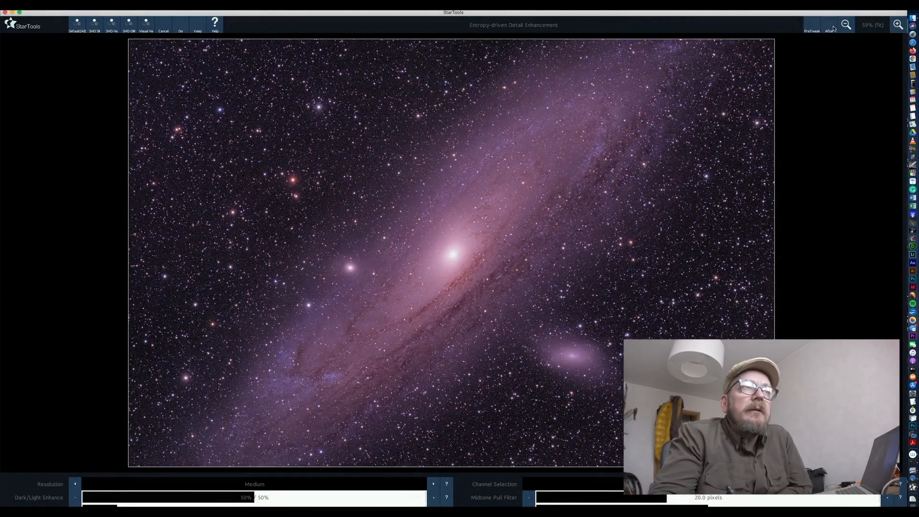
left_click(834, 28)
left_click(834, 28)
left_click(835, 29)
left_click(834, 29)
left_click(835, 28)
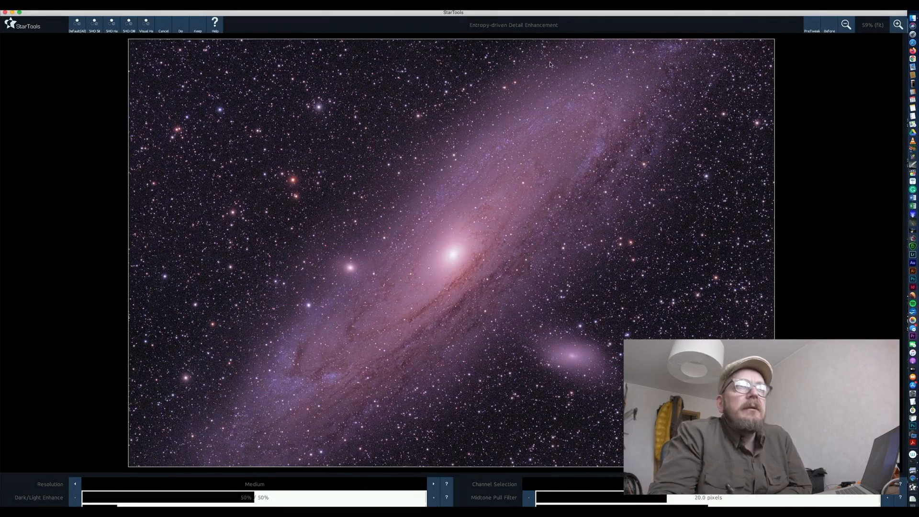
left_click(835, 28)
left_click(834, 29)
left_click(835, 29)
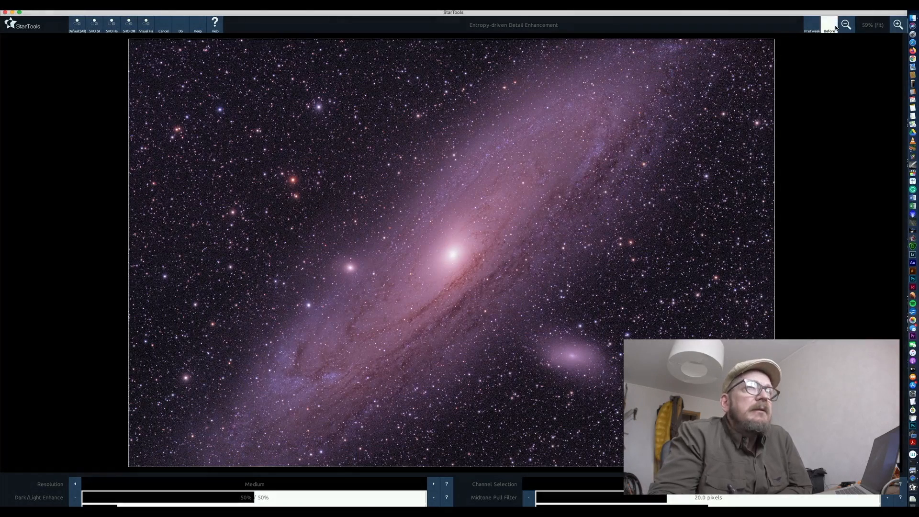
left_click(835, 29)
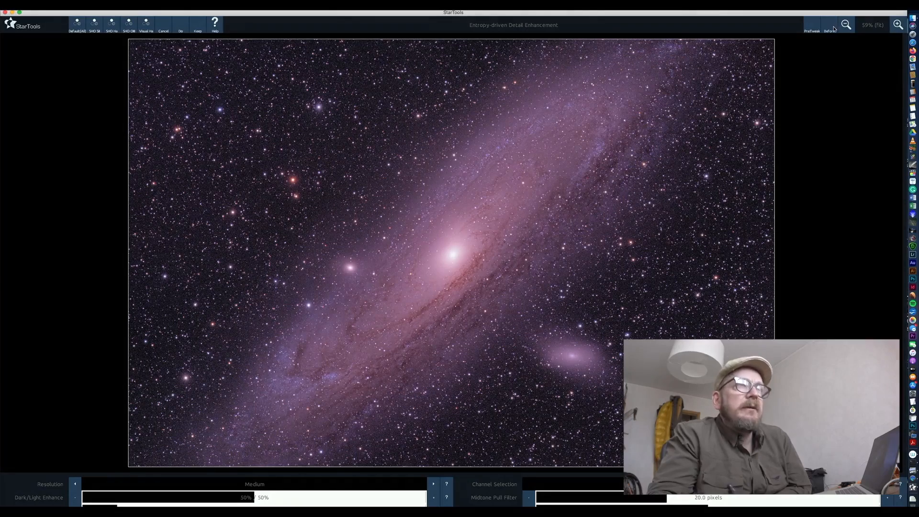
left_click(833, 29)
left_click(830, 31)
left_click(828, 31)
left_click(827, 31)
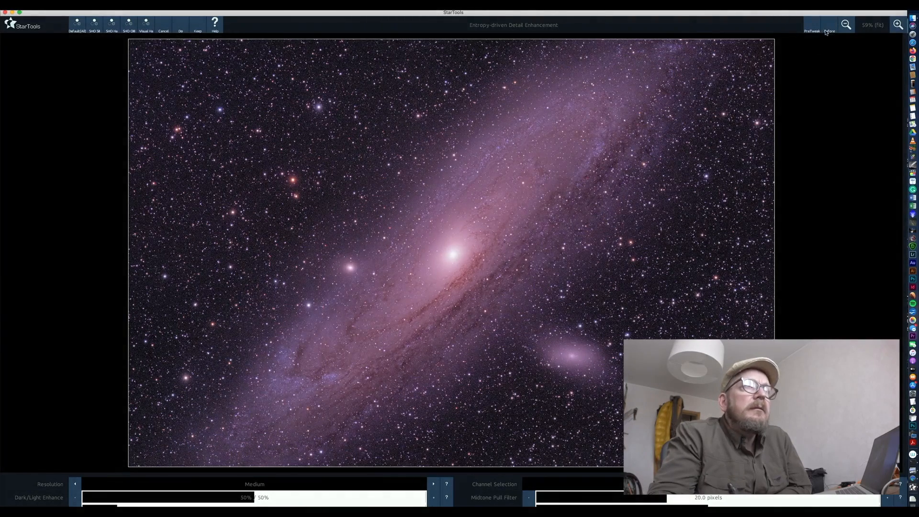
left_click(826, 31)
left_click(830, 27)
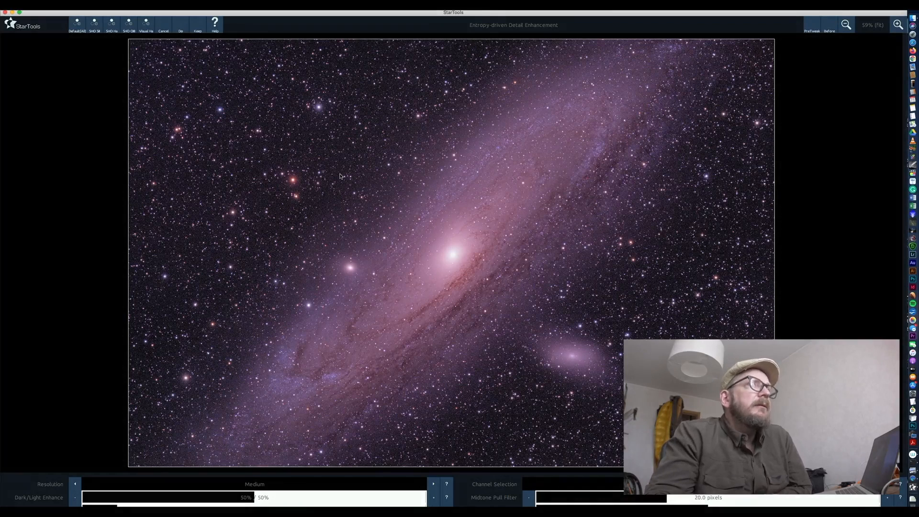
Keep the Entropy result and open the Tracking noise grain reduction choices.
left_click(198, 28)
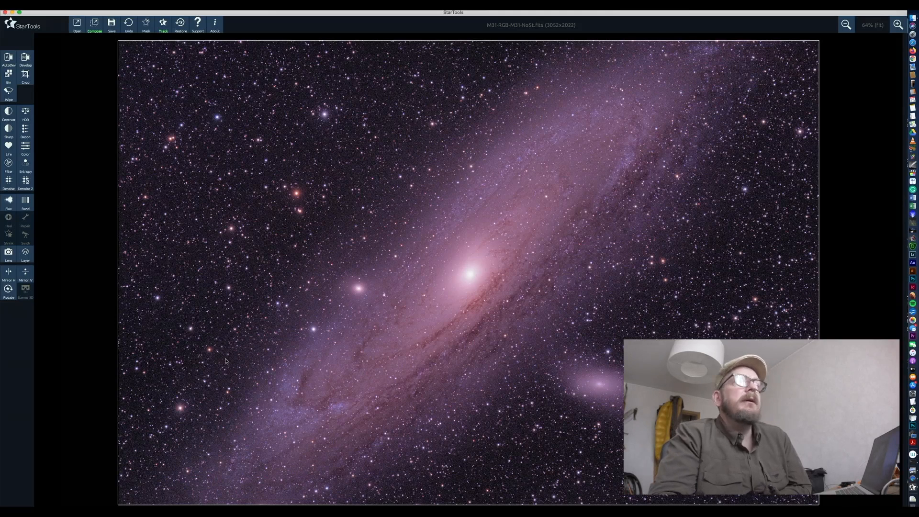
left_click(163, 24)
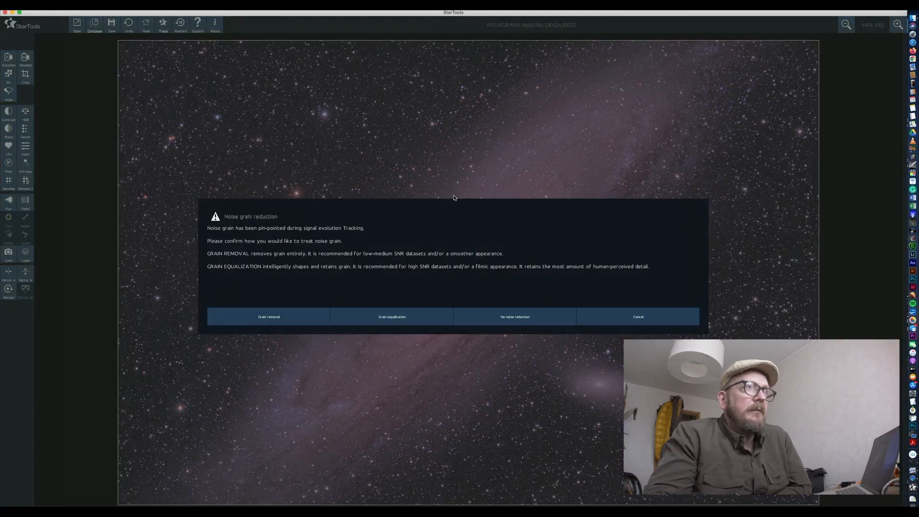